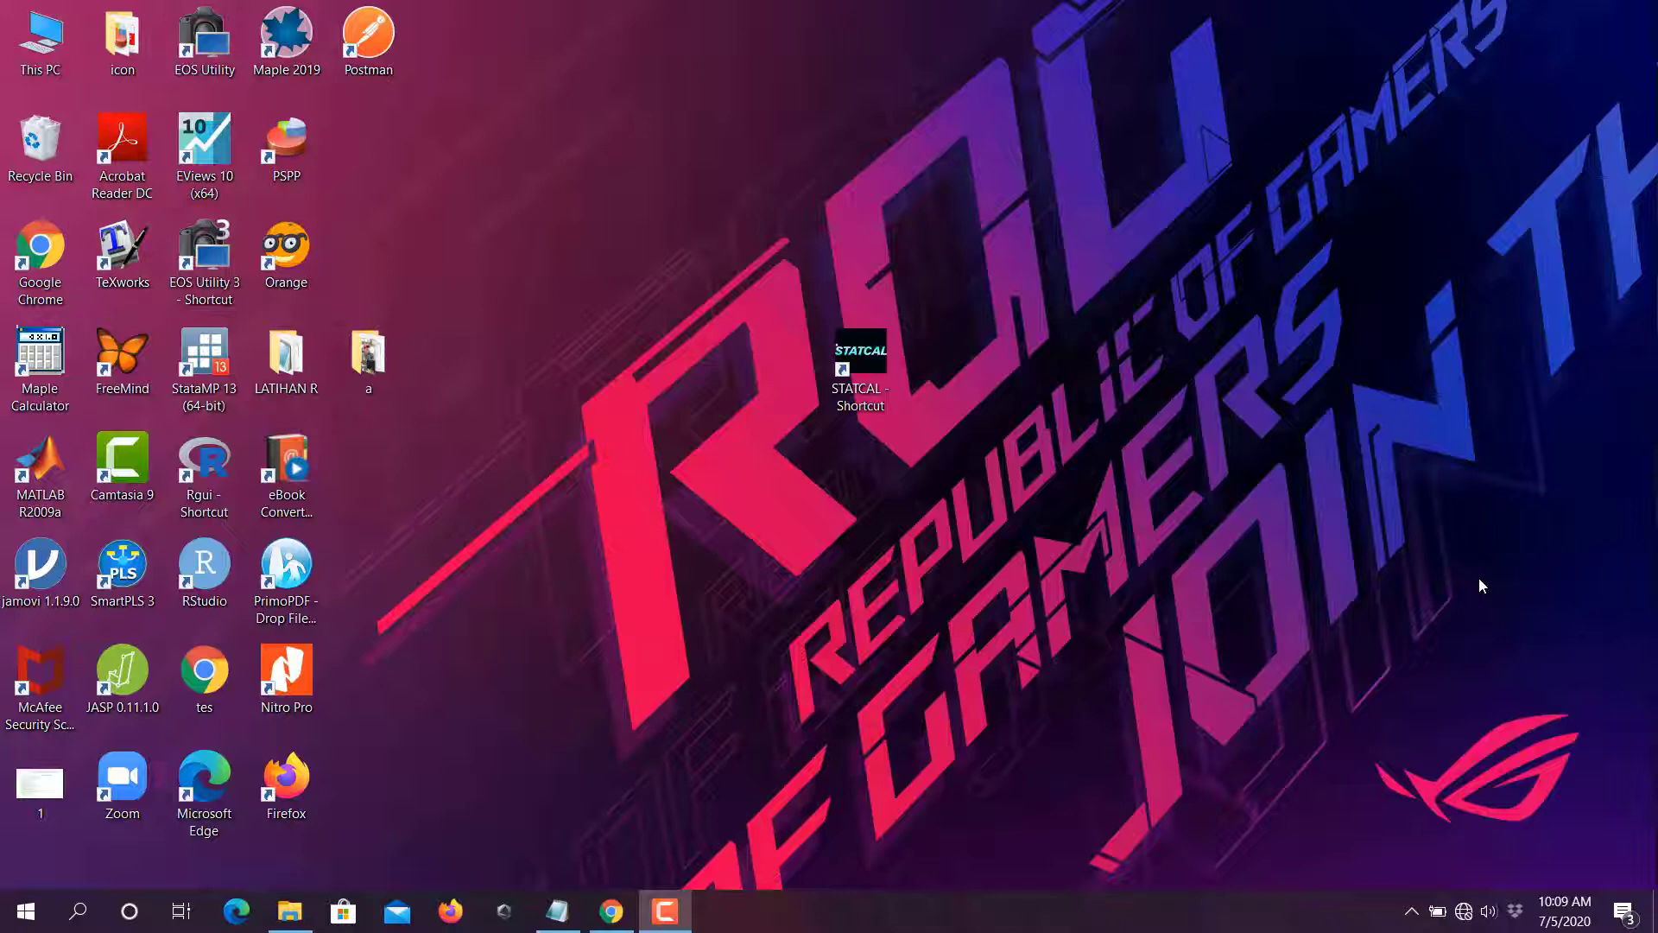
Step: Find and launch JASP 0.13.0.0
key(super)
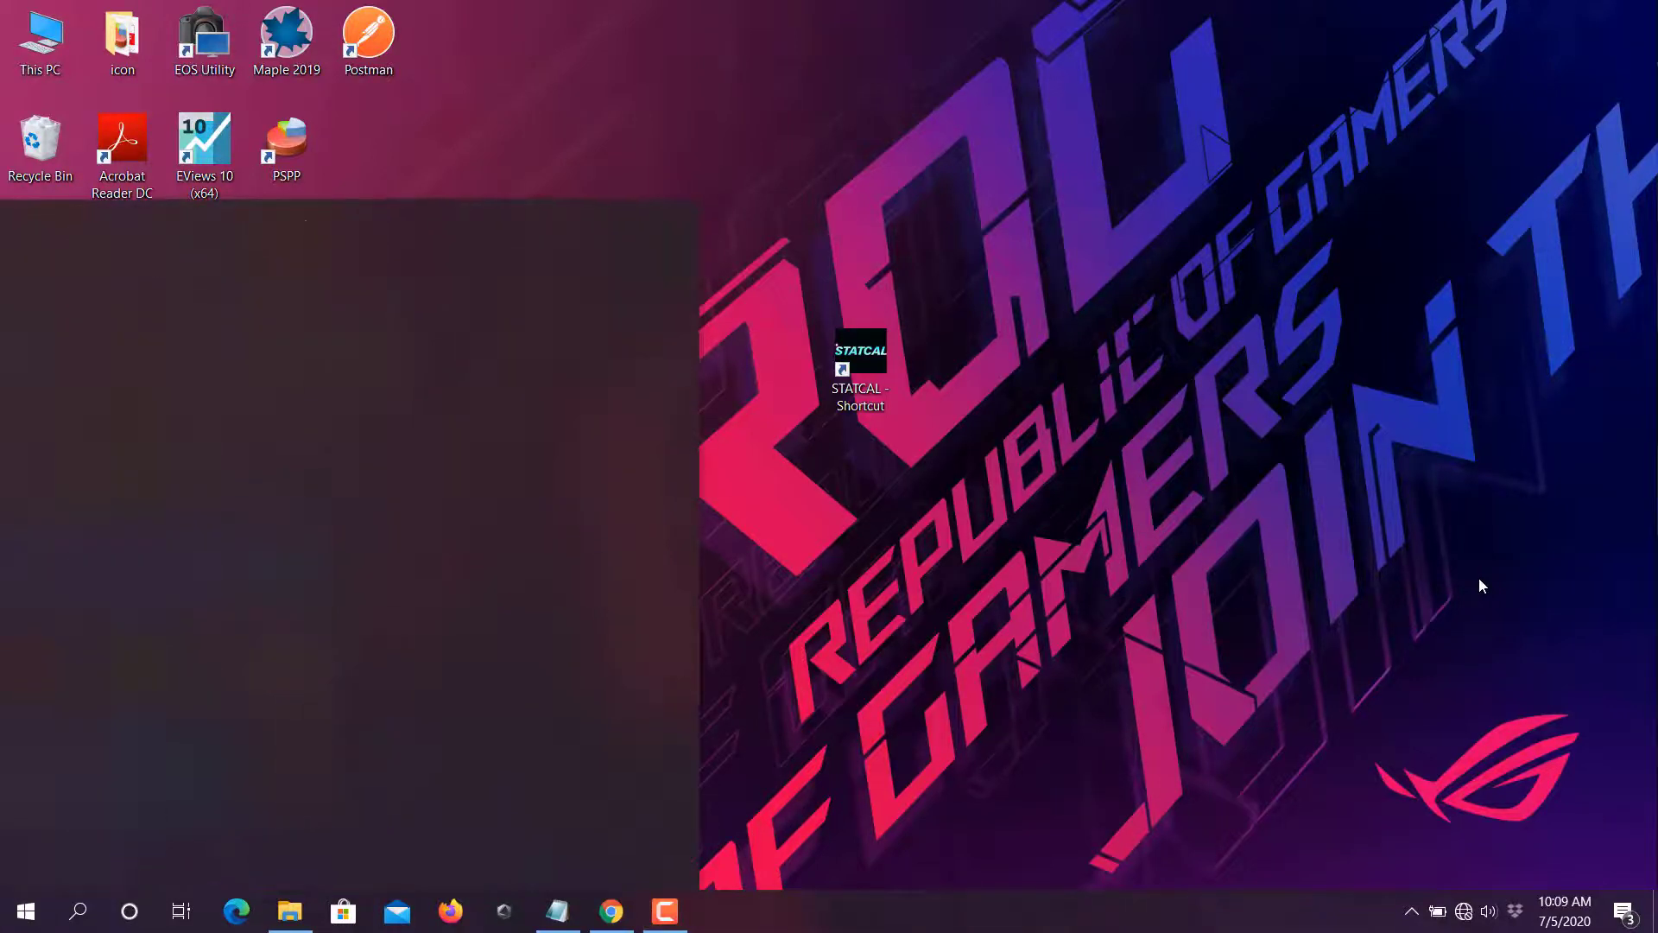
text(jas)
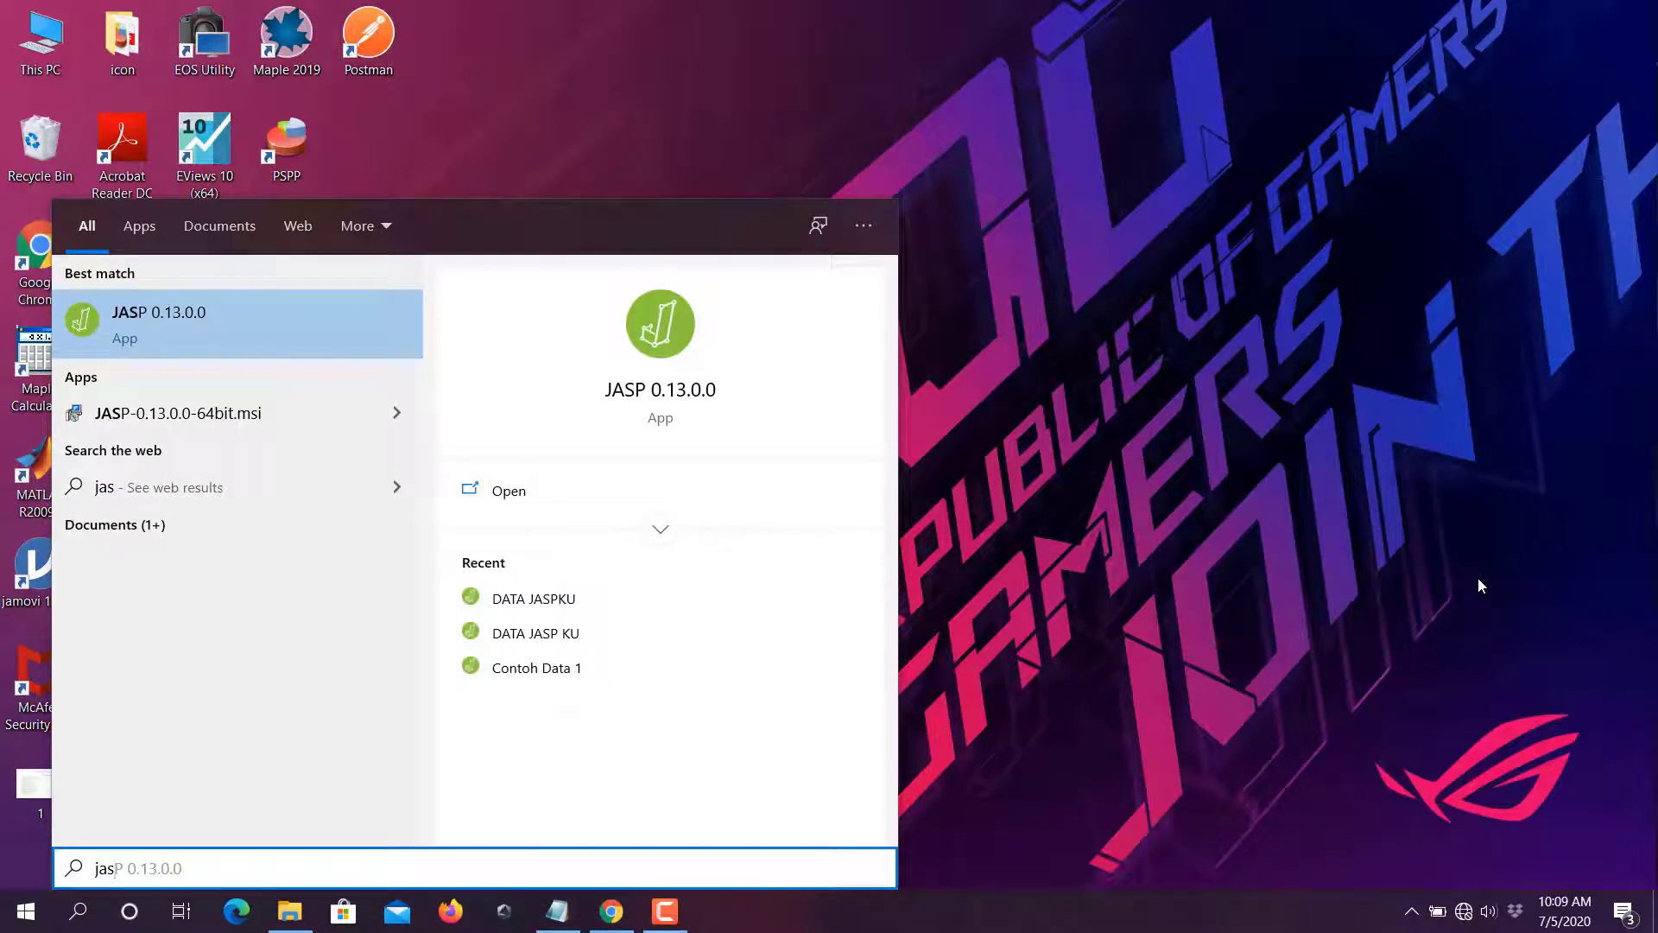
click(183, 329)
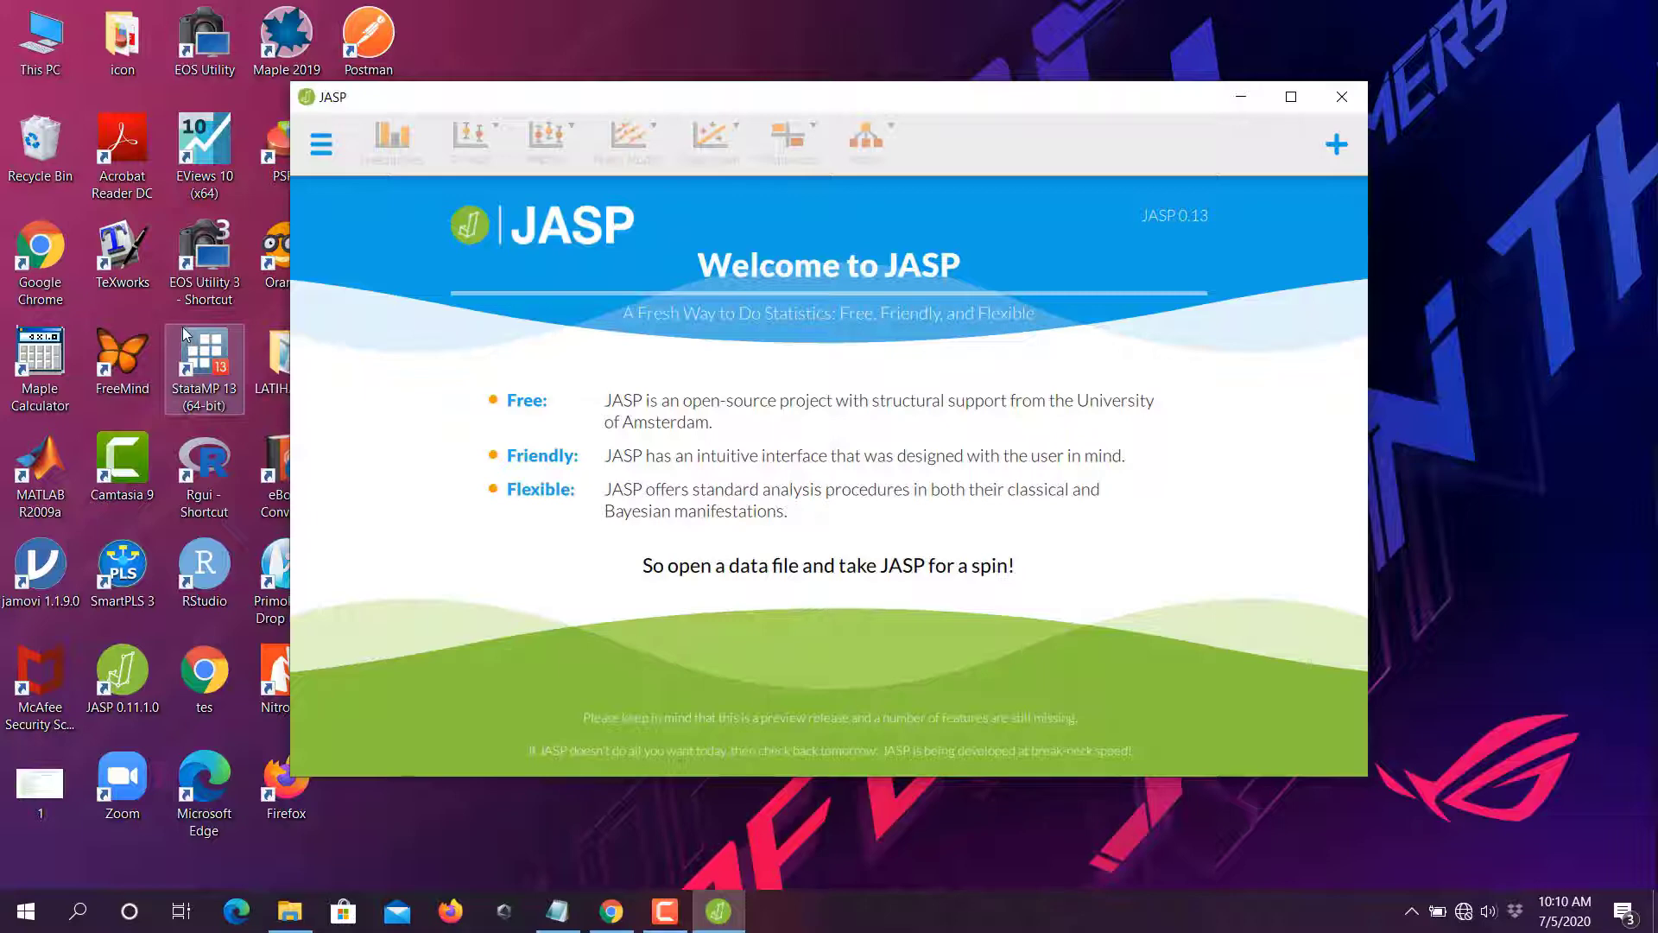
Step: Switch to File Explorer and open the Contoh Data 1 CSV file from the Mengolah Data dengan JASP folder in Excel
click(289, 914)
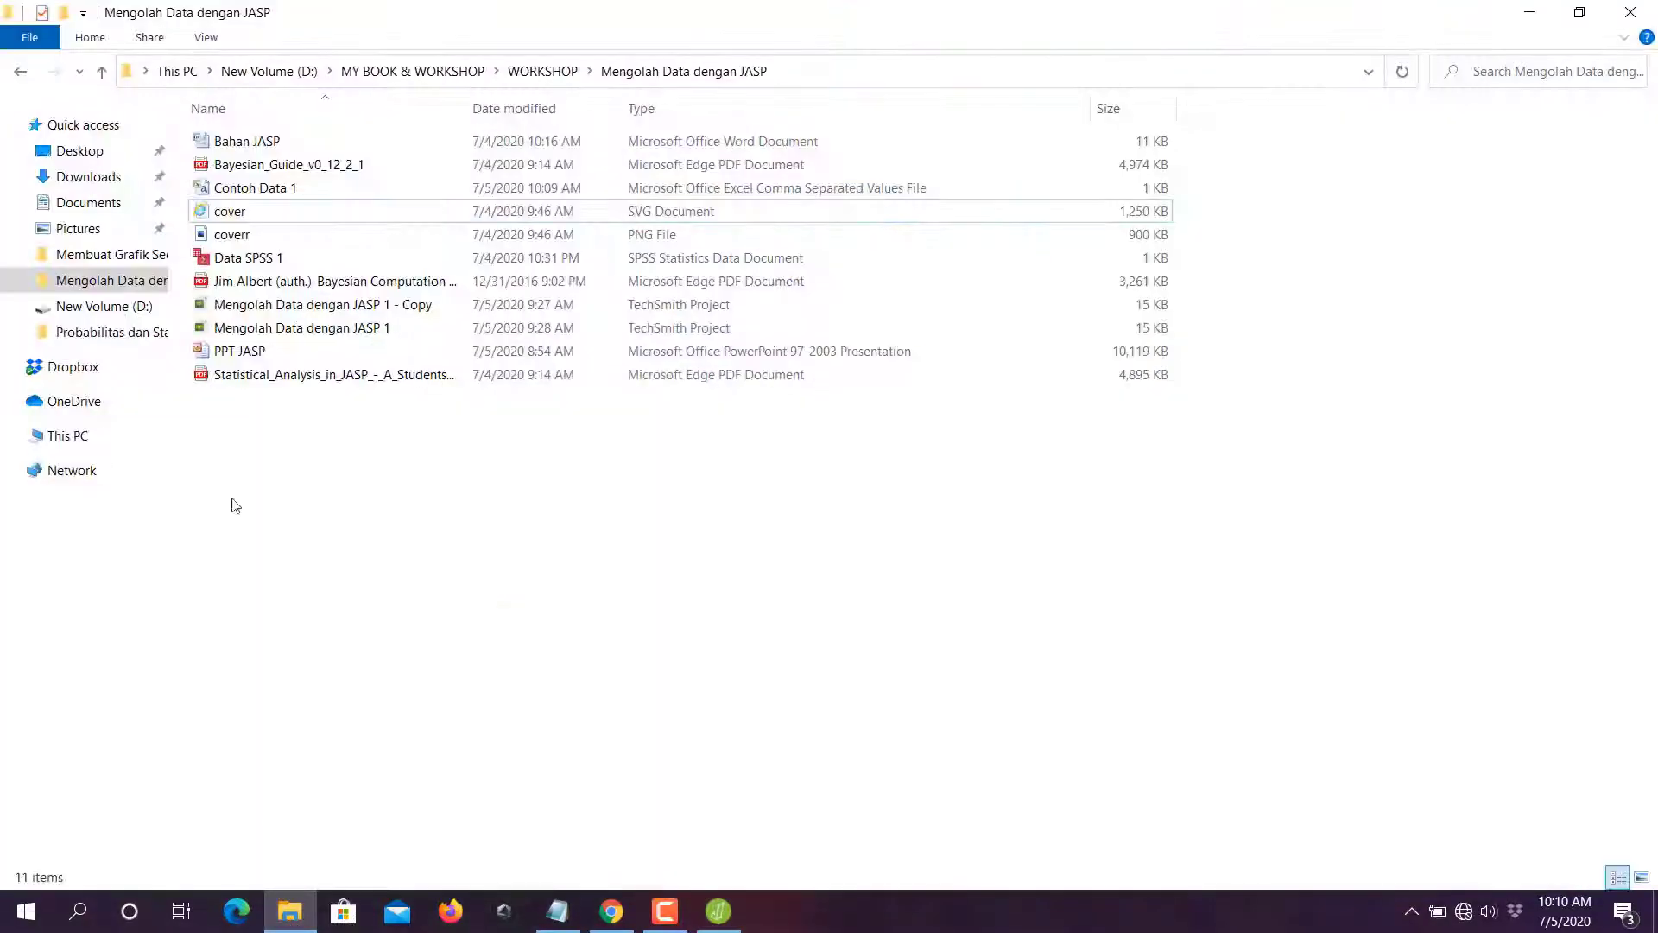
click(287, 192)
double_click(288, 191)
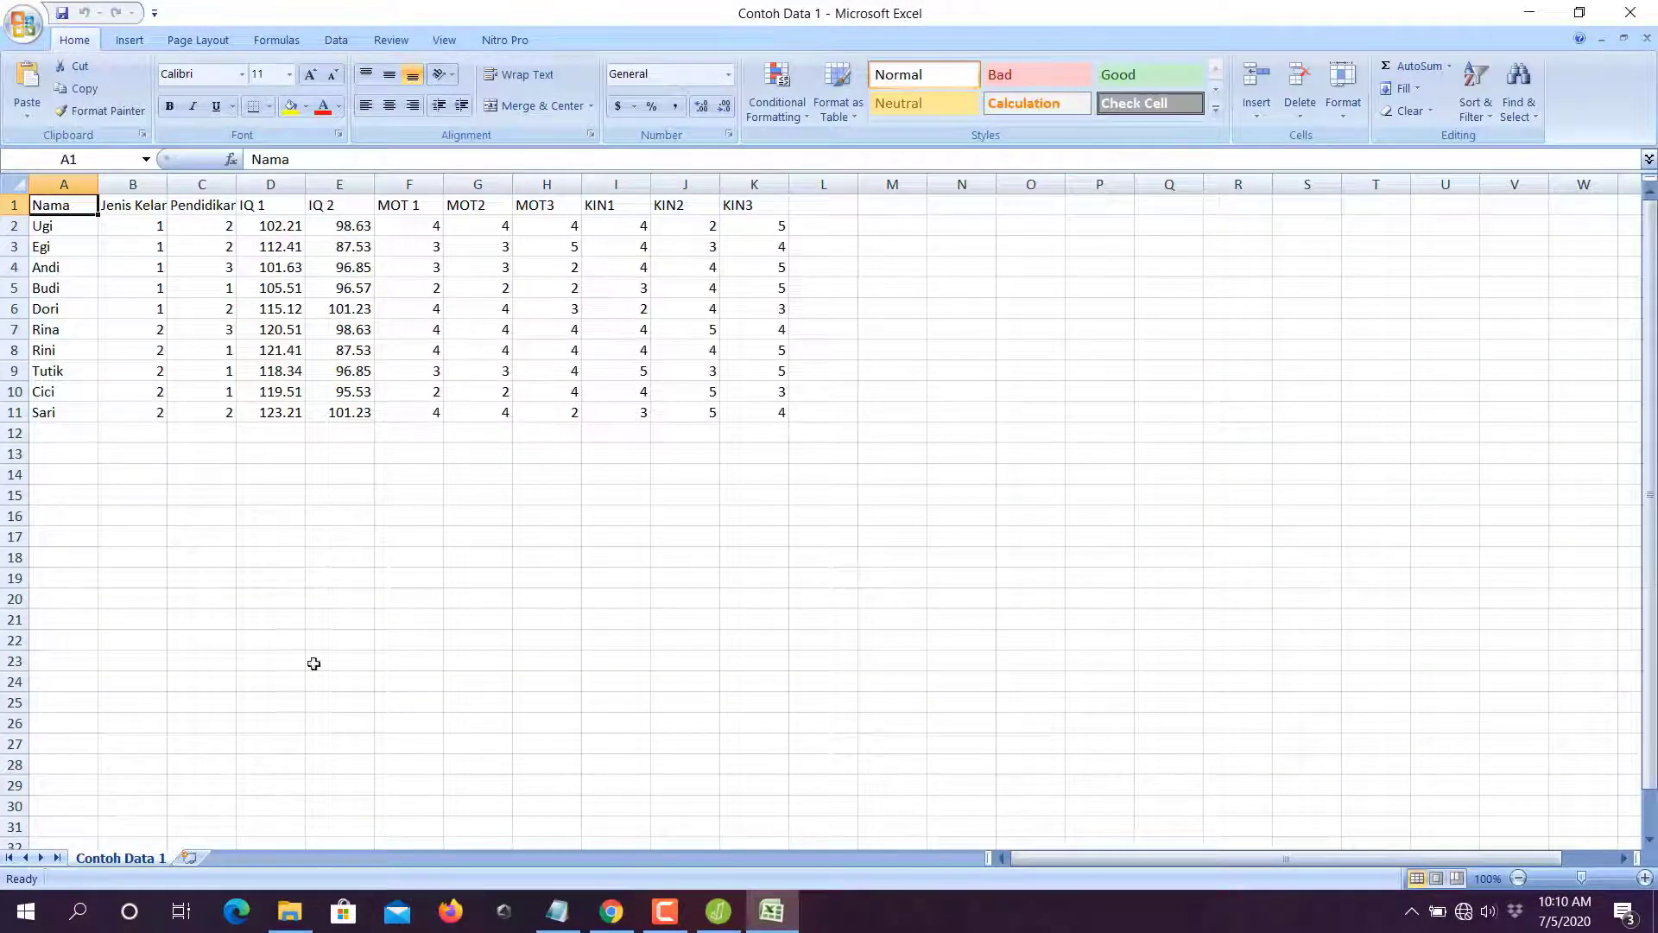
Step: Check the CSV (Comma delimited) file type in the workbook's Save As options and cancel without saving
click(4, 9)
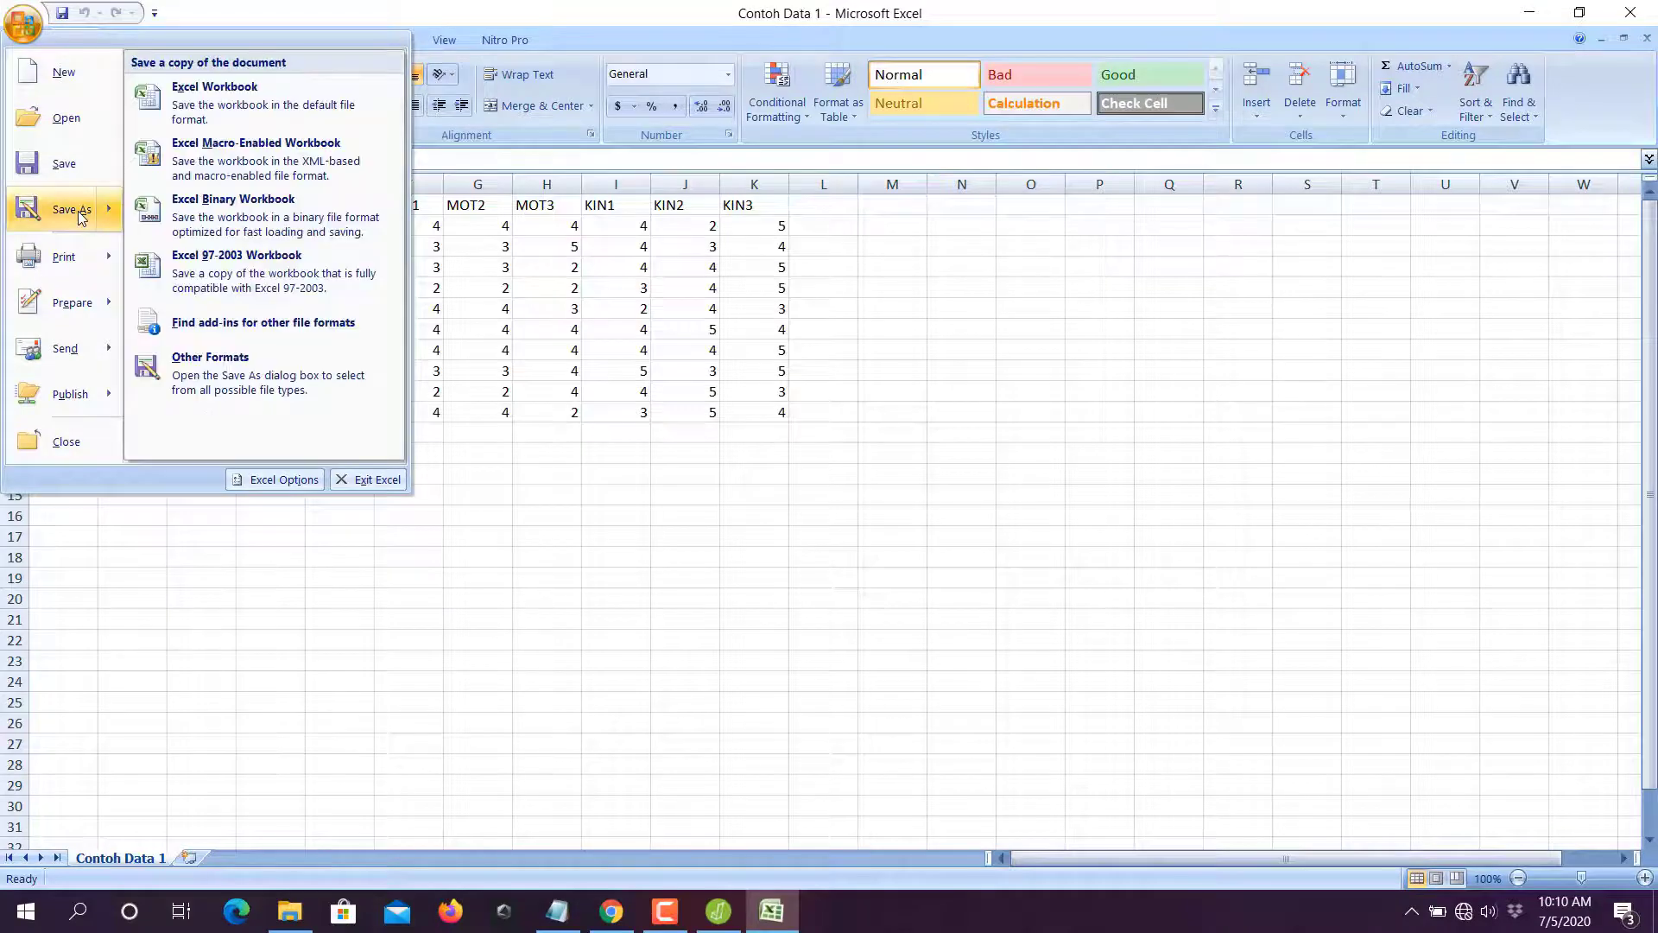
click(393, 363)
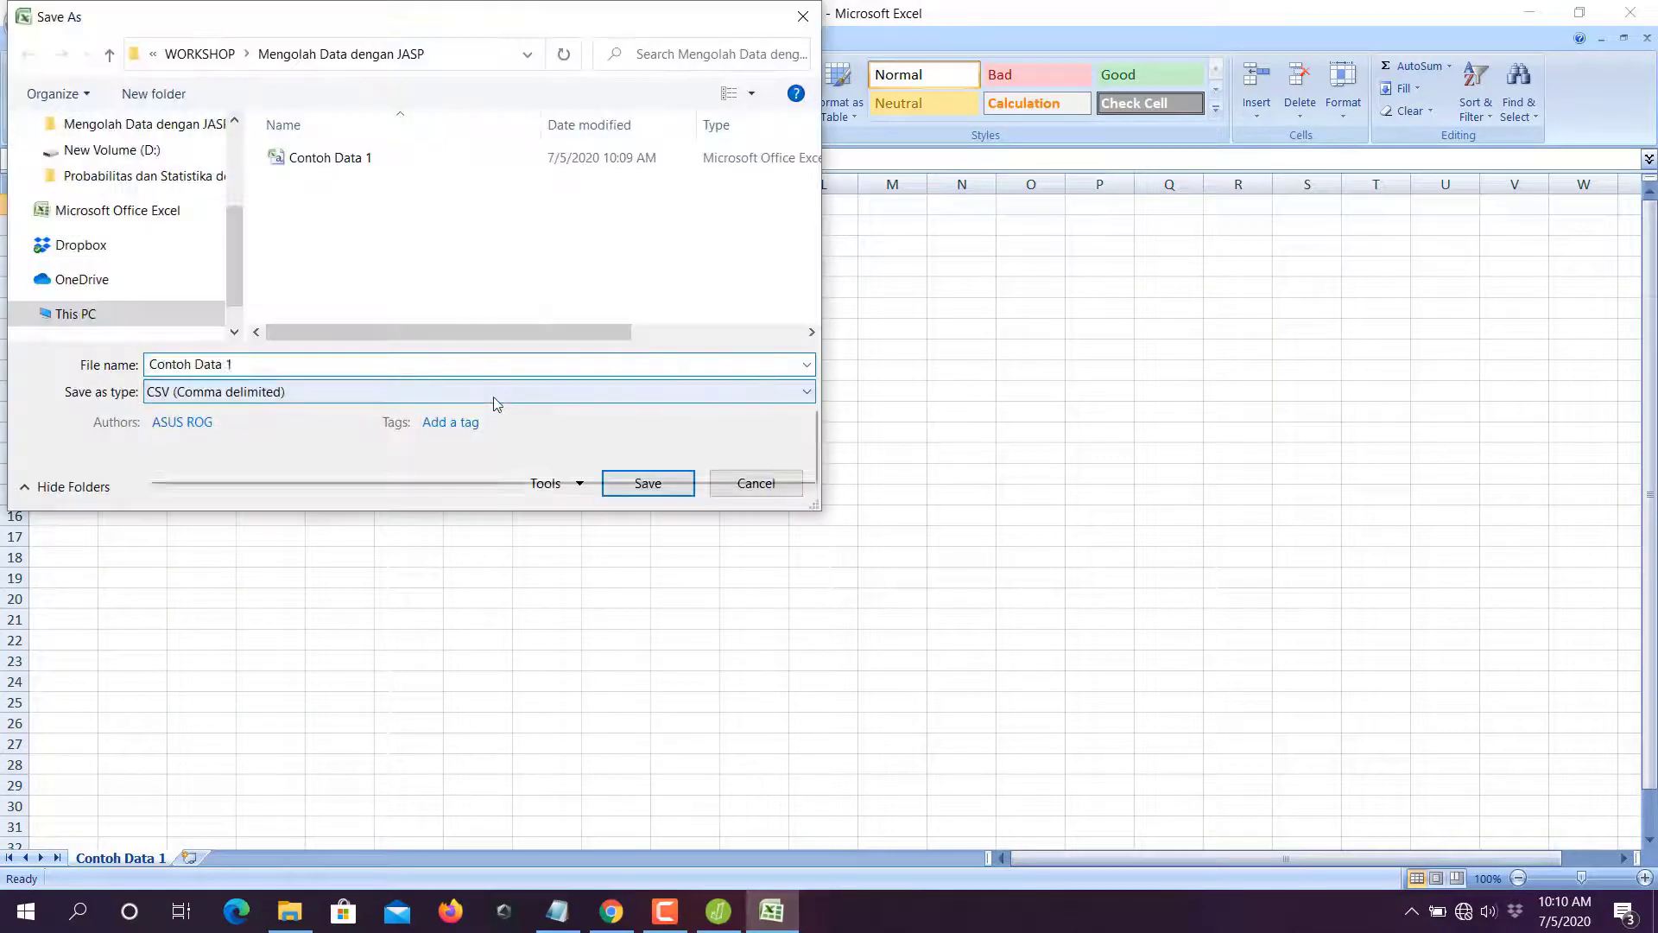
click(494, 397)
click(345, 655)
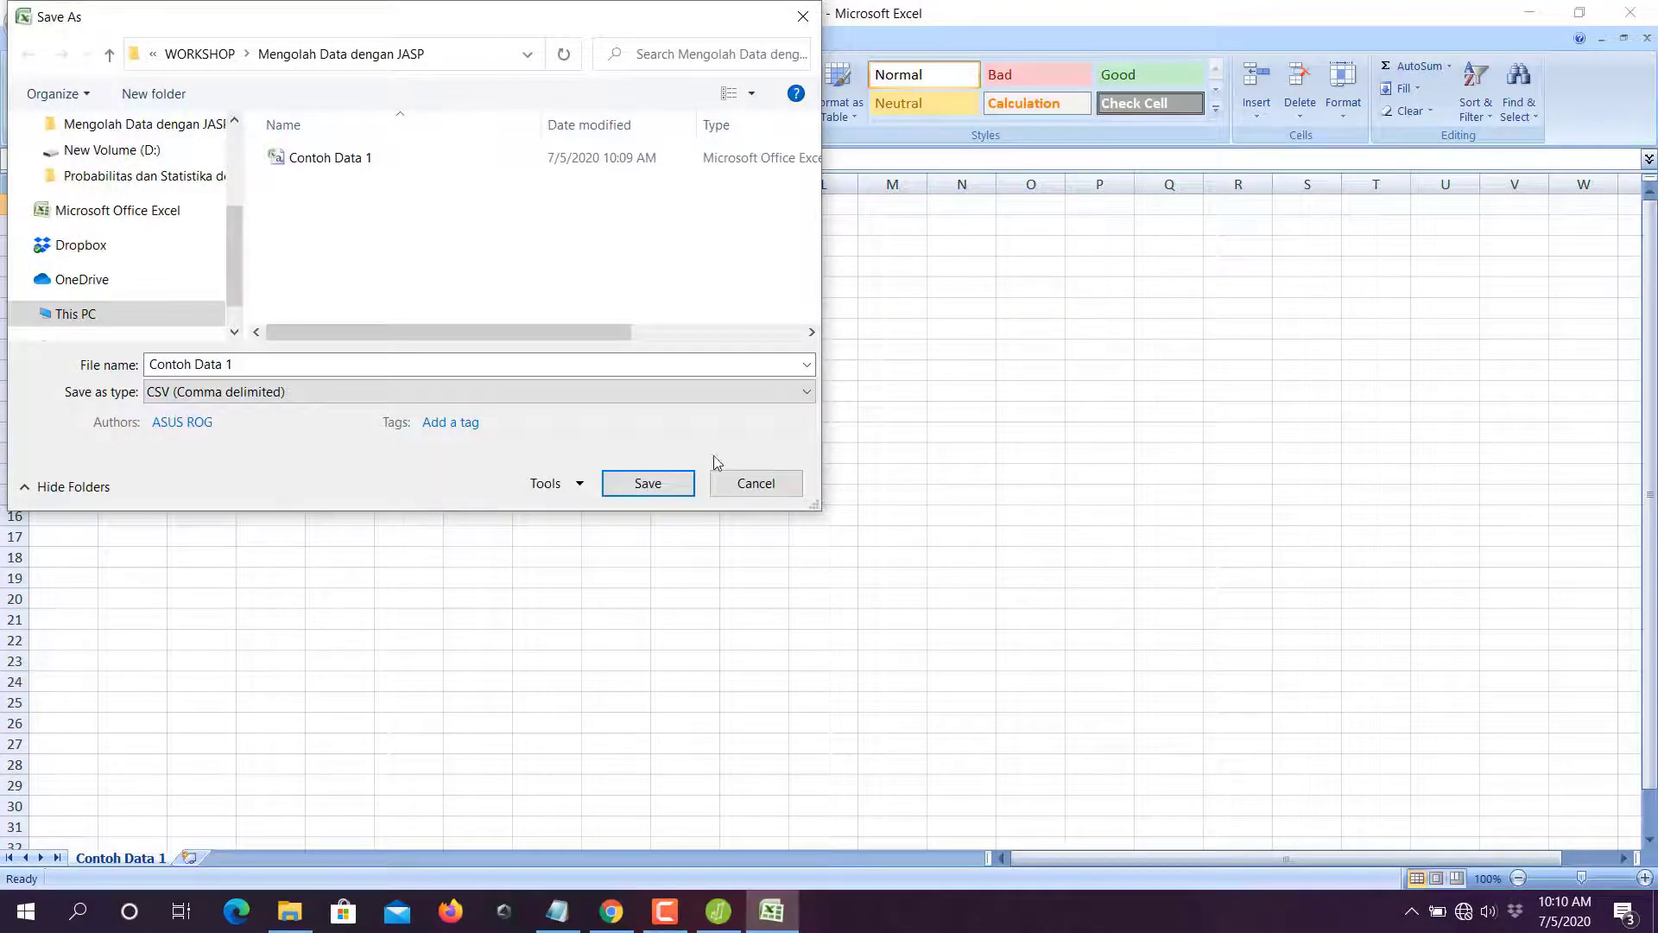
click(737, 483)
Step: Centre the contents of all cells in the sheet horizontally
click(329, 499)
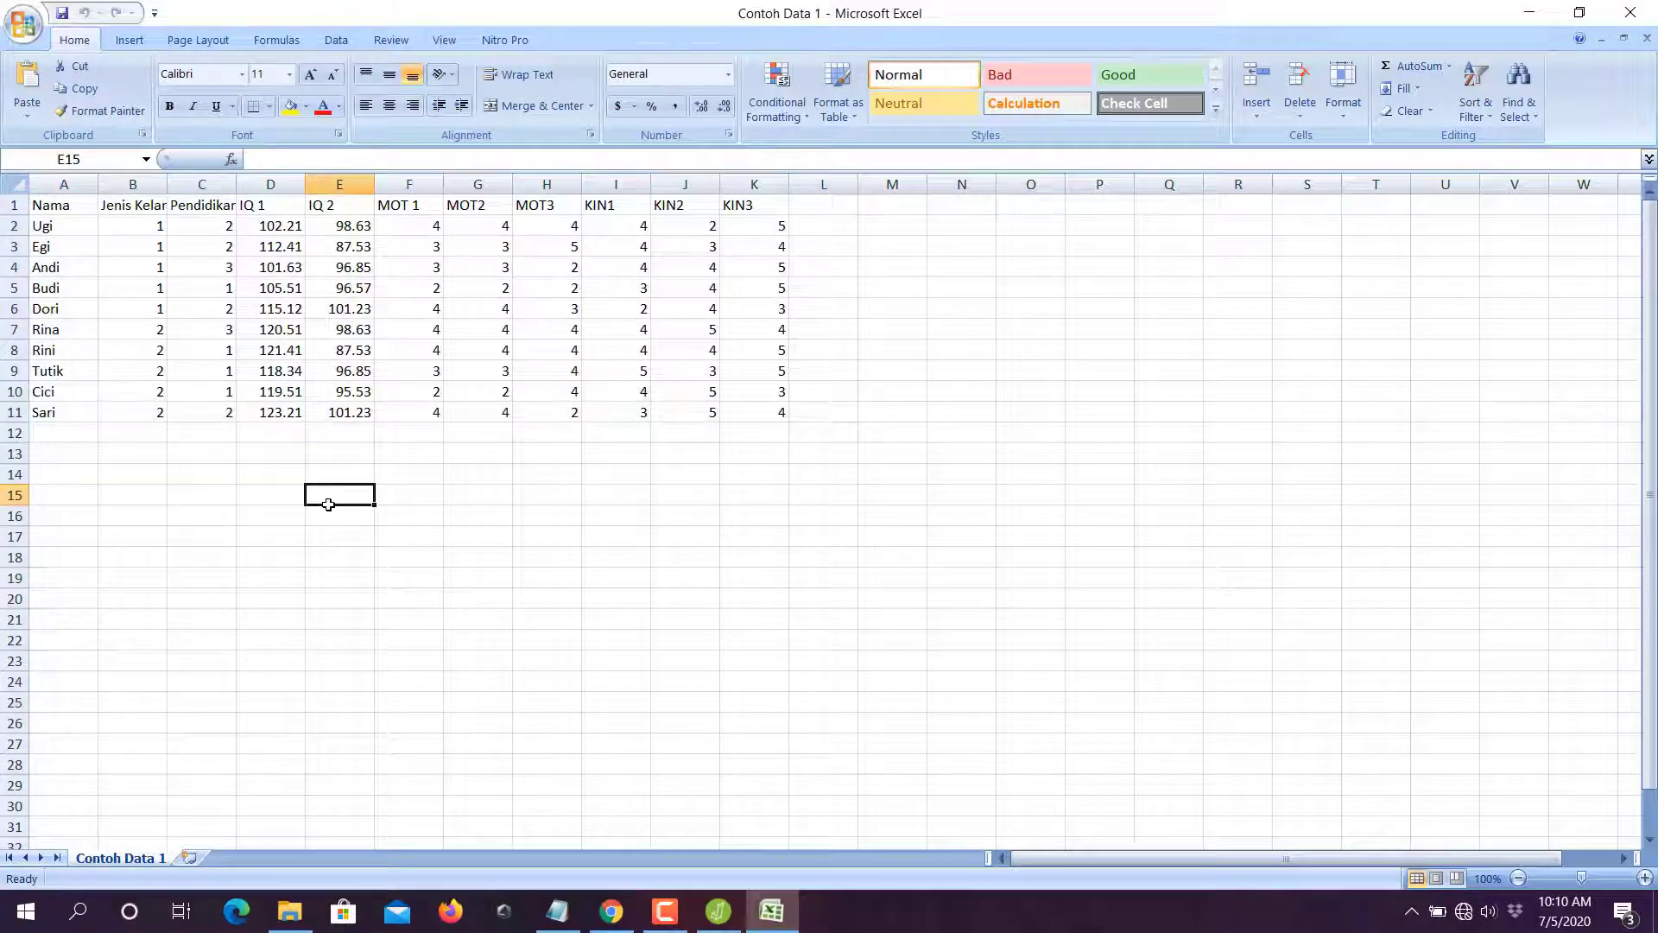
key(ctrl+a)
click(389, 106)
click(339, 287)
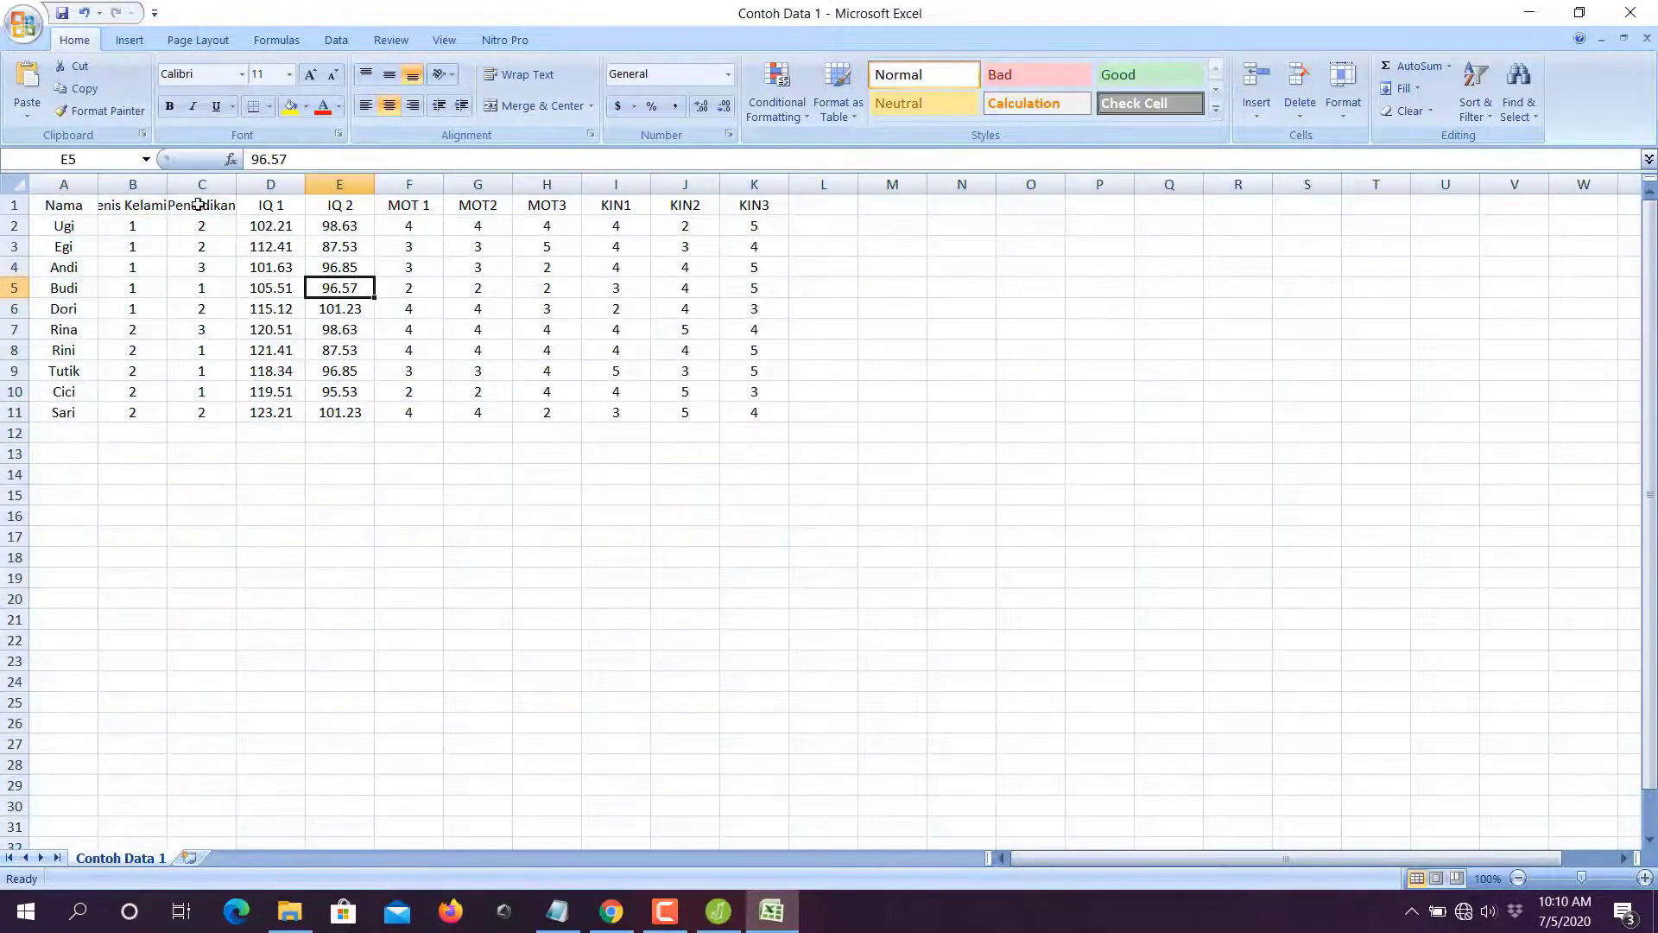
Step: Widen the Jenis Kelamin and Pendidikan columns so their full headings fit
drag(167, 184, 376, 257)
click(330, 277)
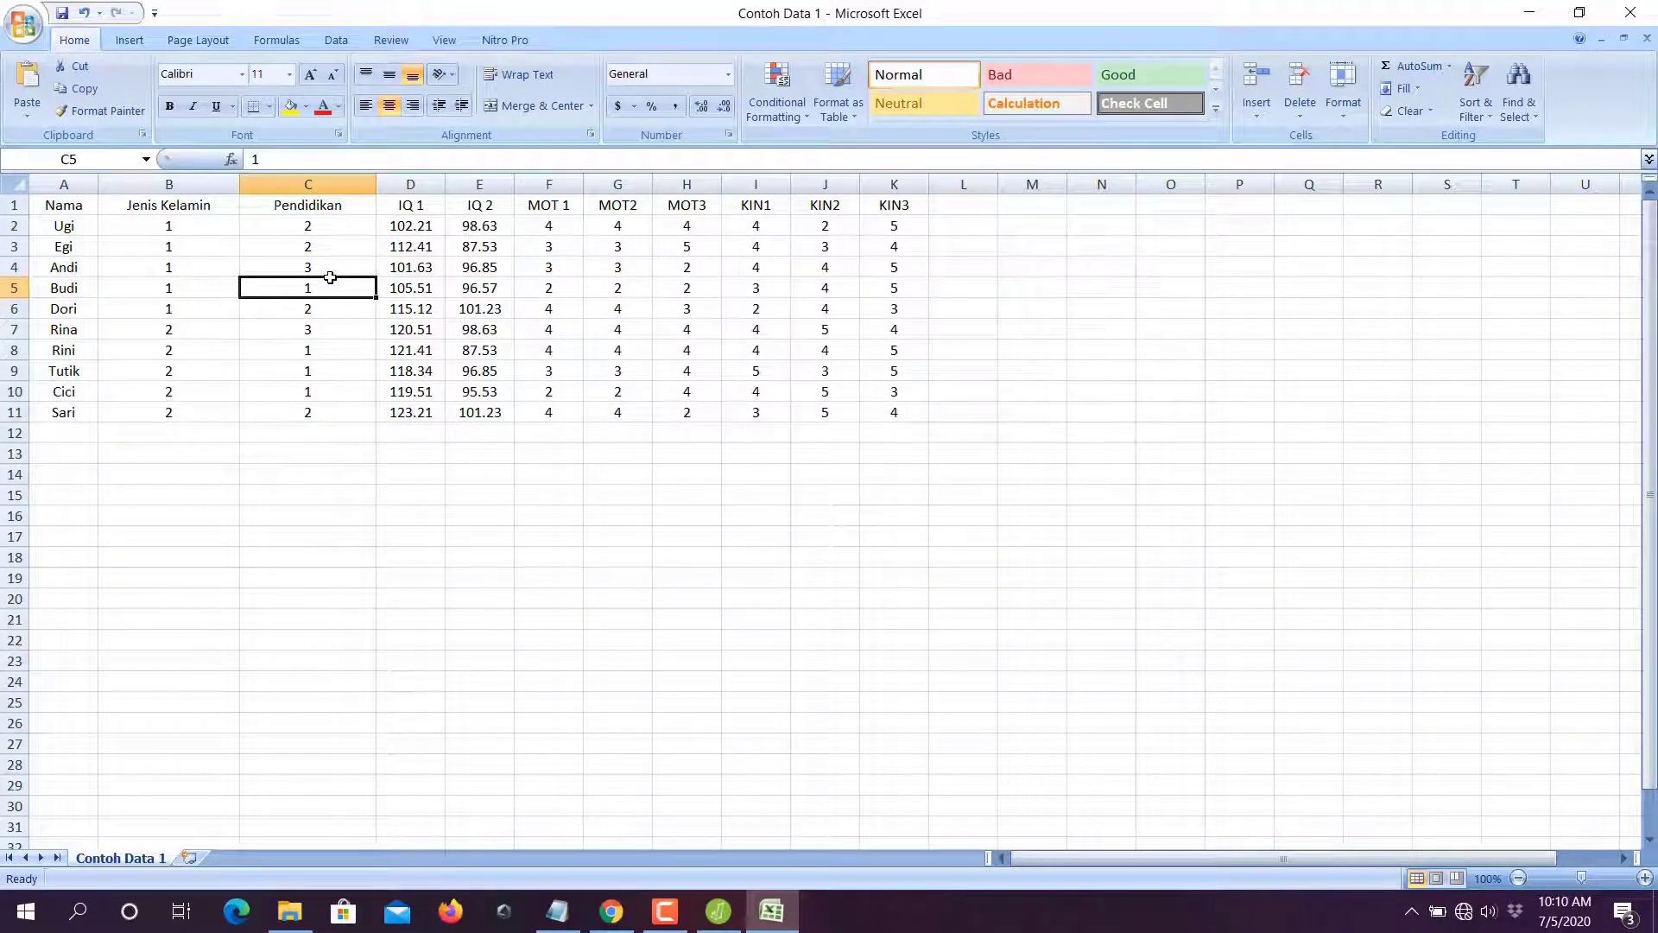
click(348, 326)
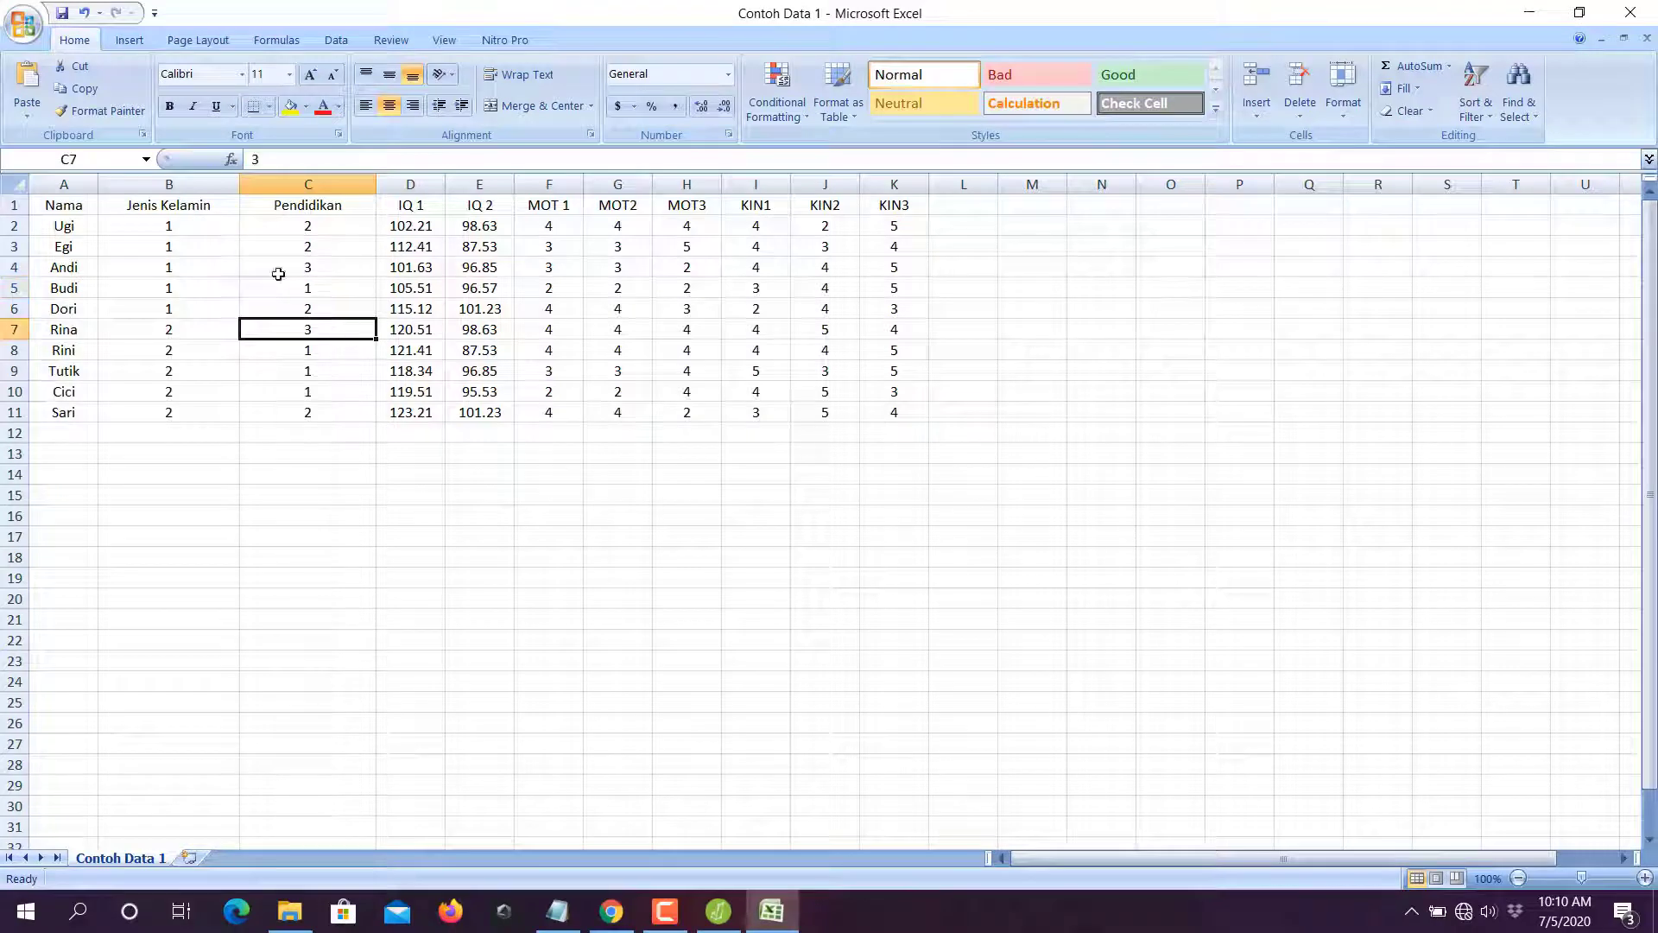
Step: Examine the data's variables one by one: Jenis Kelamin, Pendidikan, the IQ columns, MOT 1 to MOT3 and KIN1 to KIN3
click(199, 228)
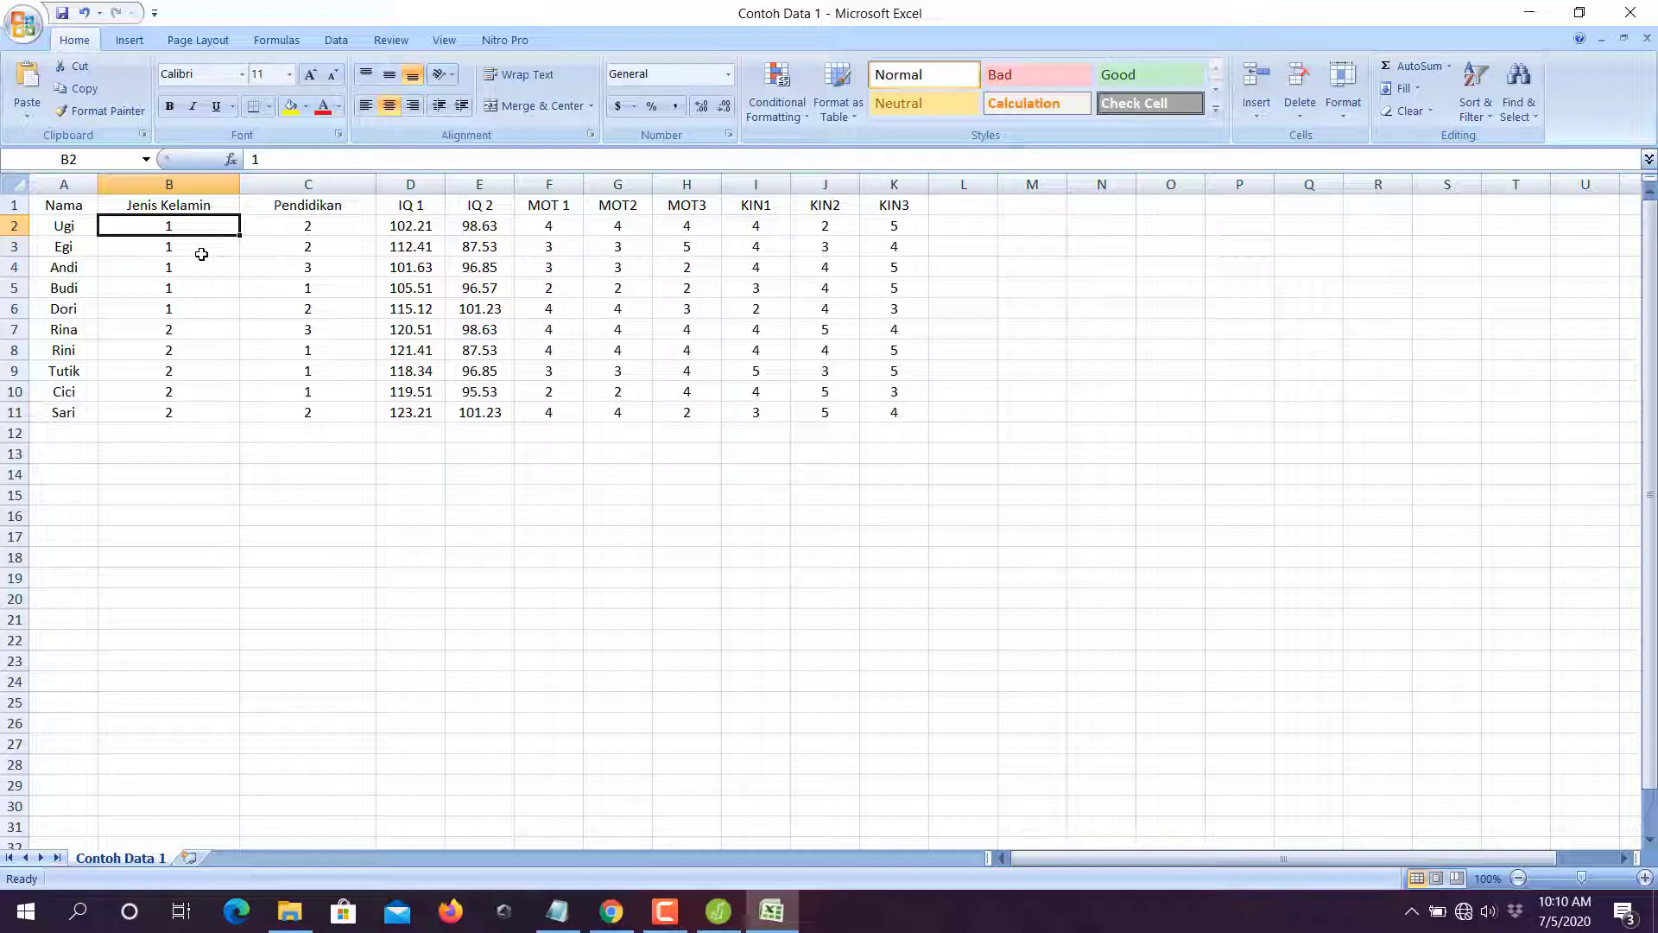
click(281, 209)
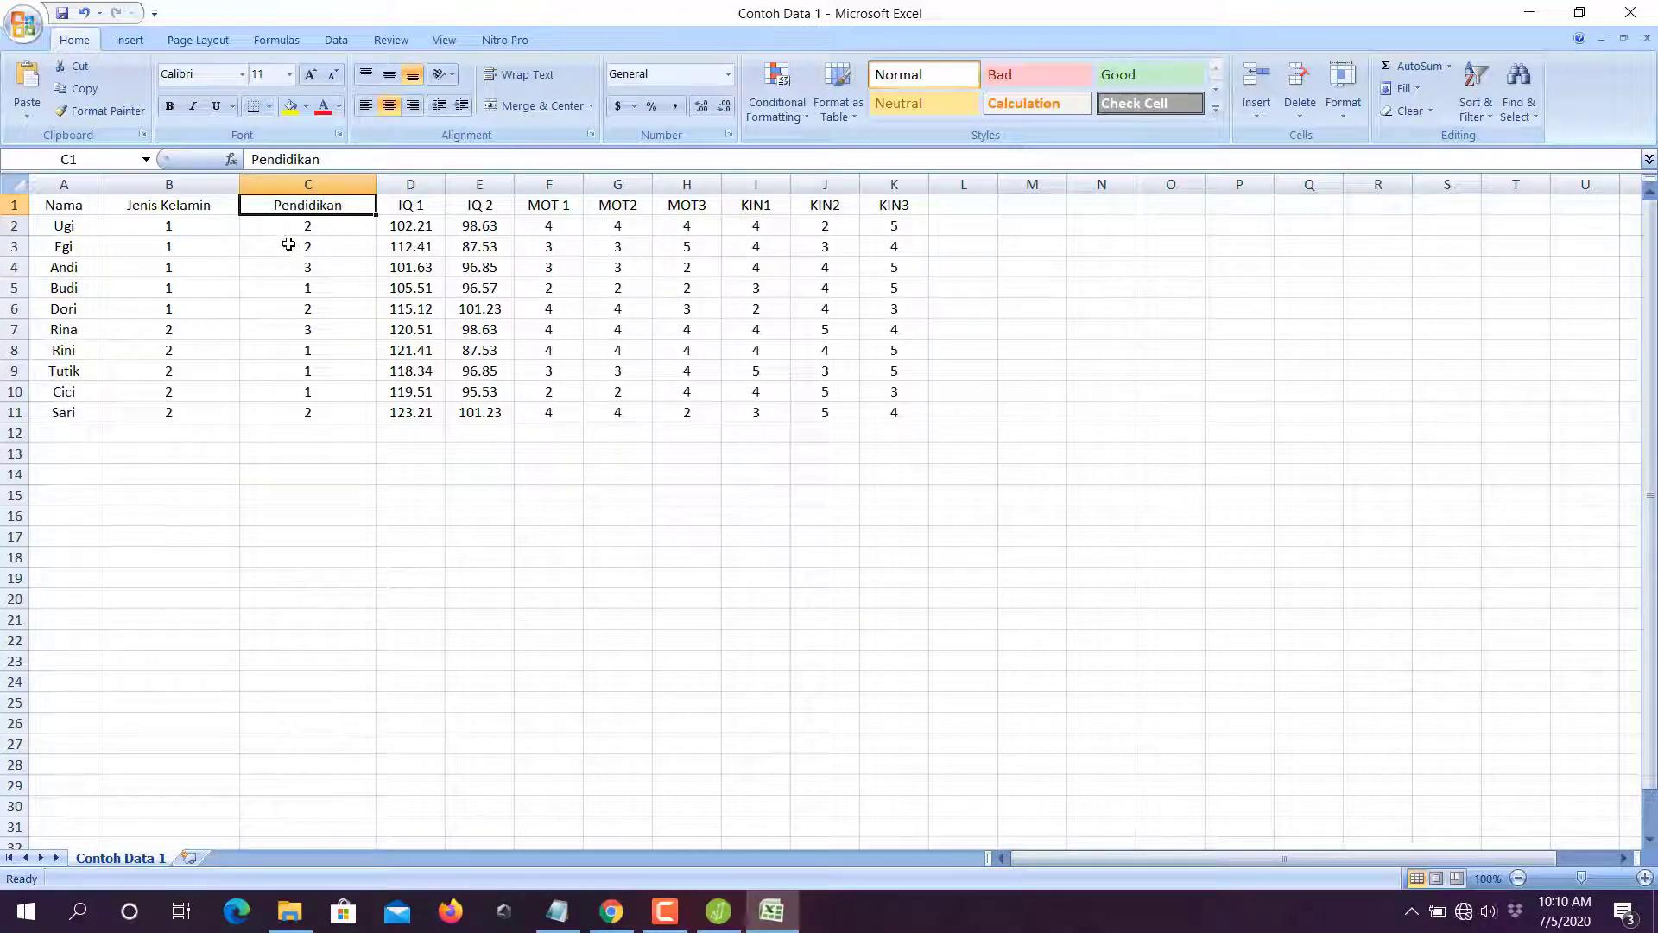
click(439, 245)
click(421, 206)
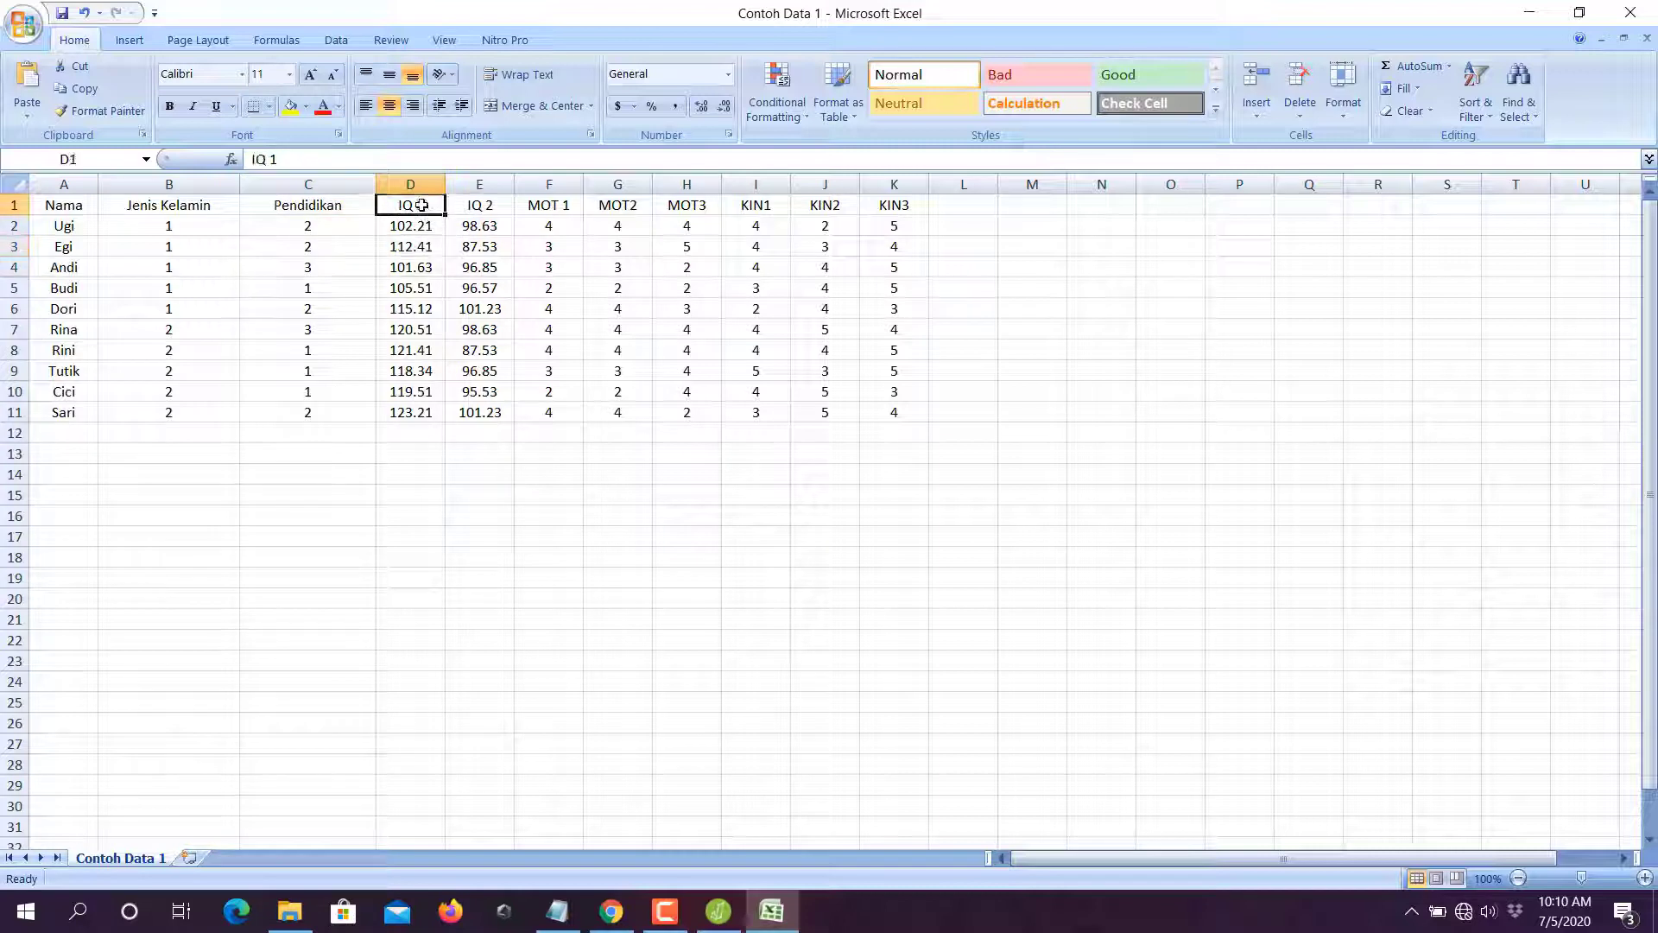
key(Right)
key(Right)
key(shift+Right)
key(shift+Right)
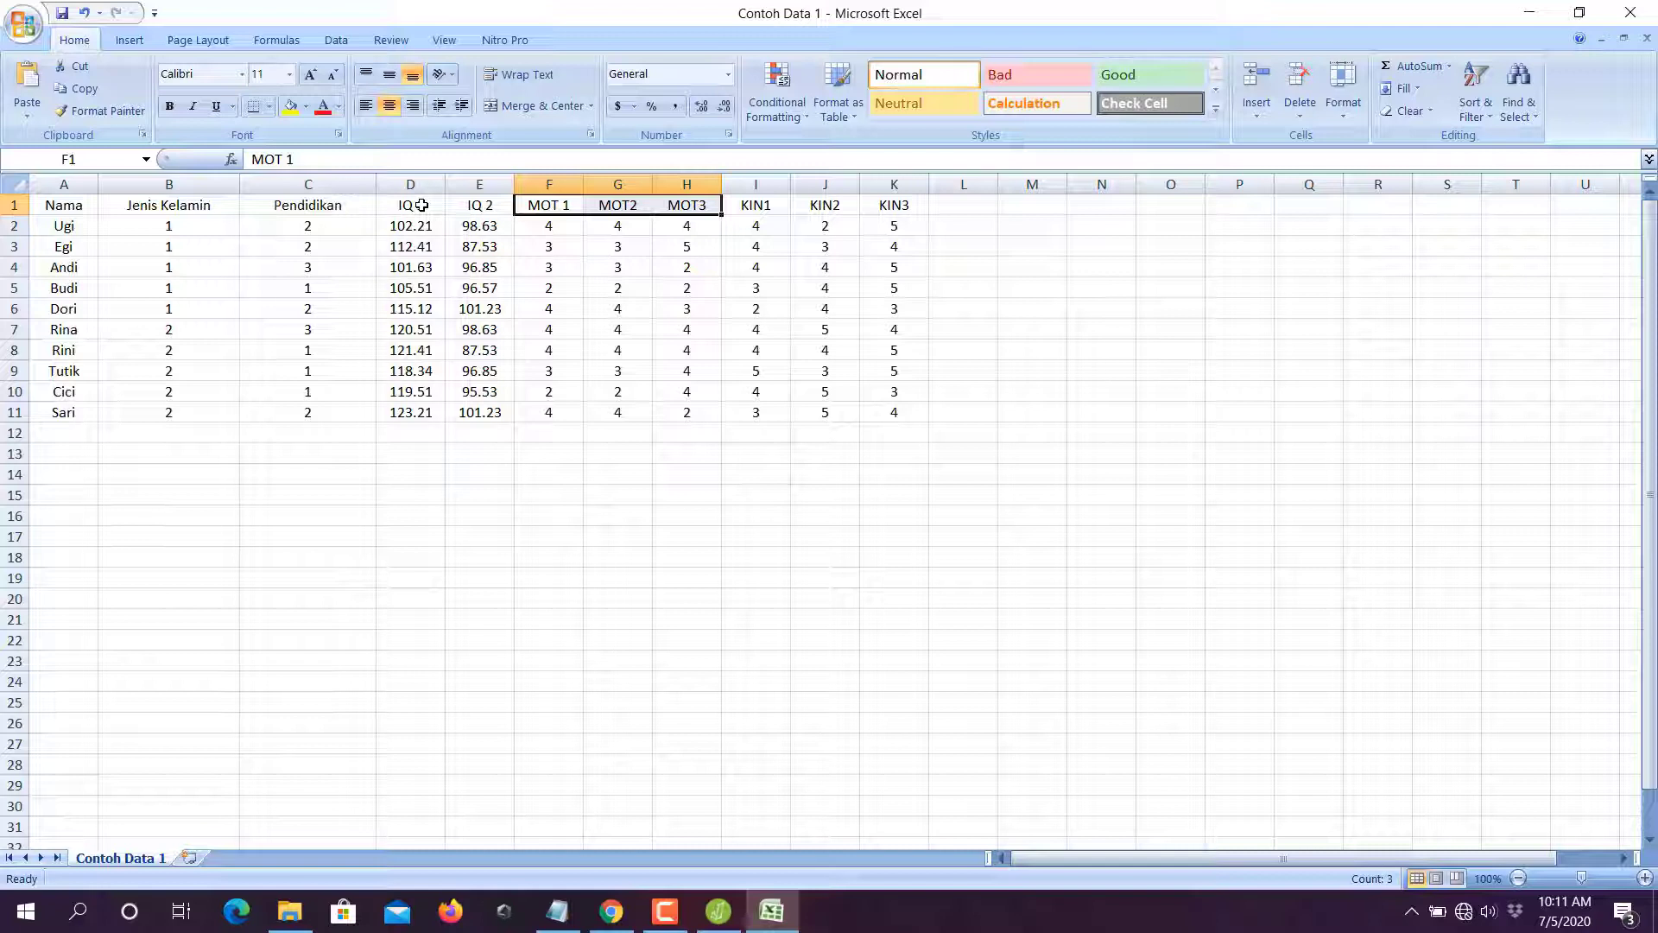
key(Right)
key(Right)
key(Right)
key(shift+Right)
key(shift+Right)
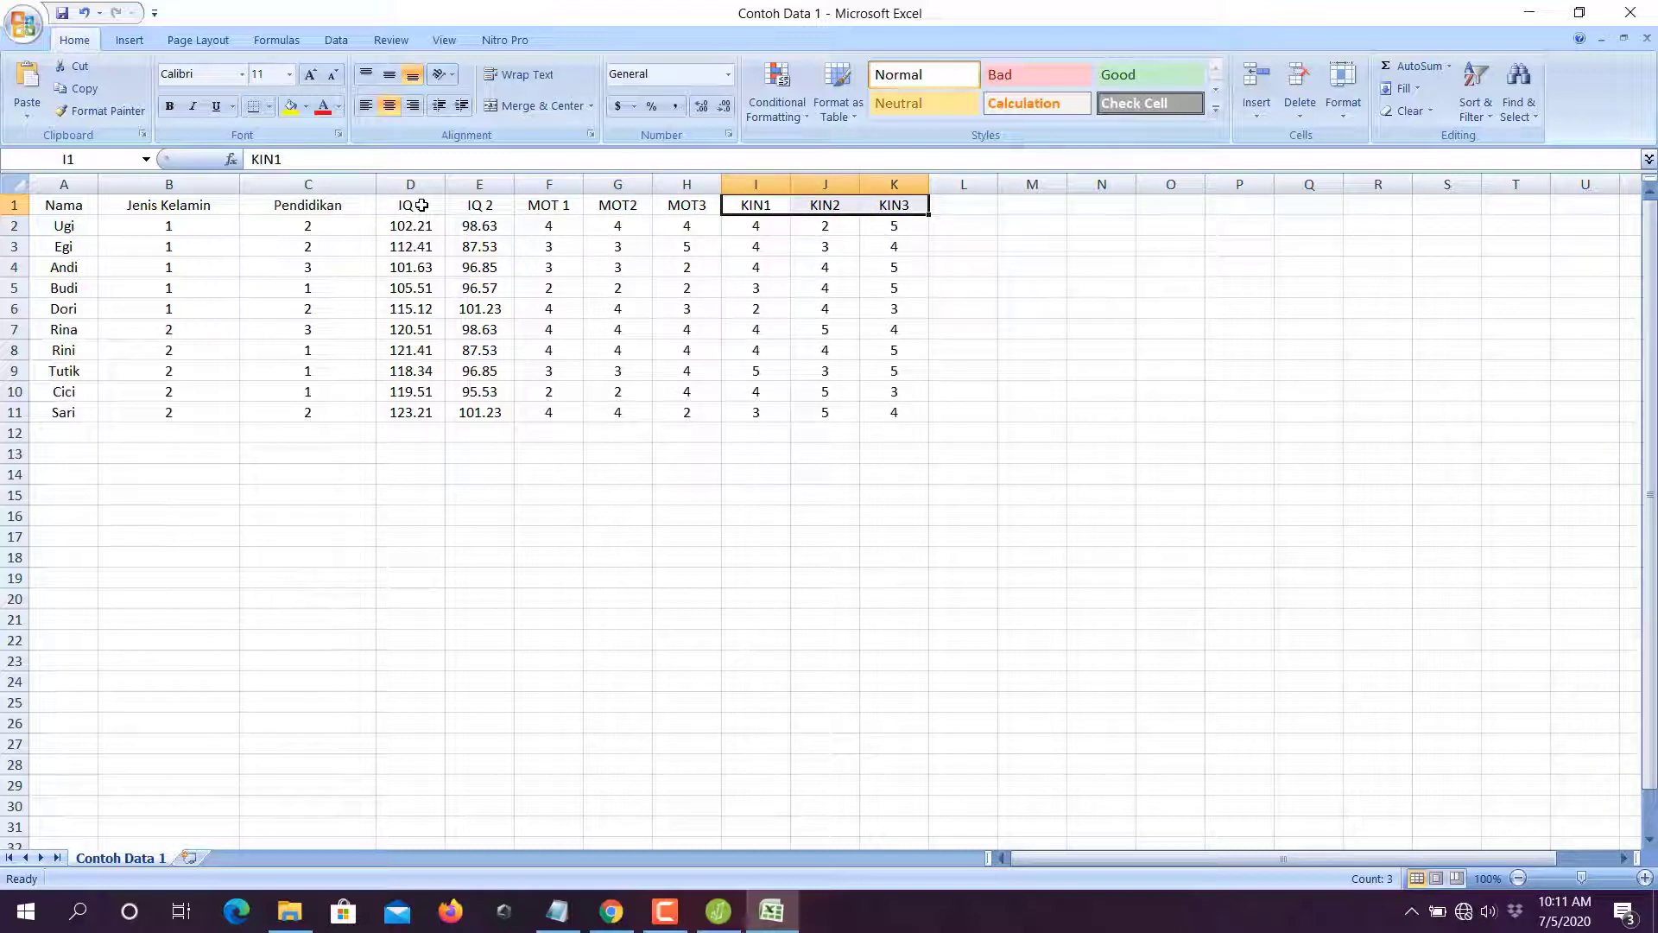
Step: Save Contoh Data 1 and keep the workbook in CSV (Comma delimited) format
key(alt)
key(f)
key(s)
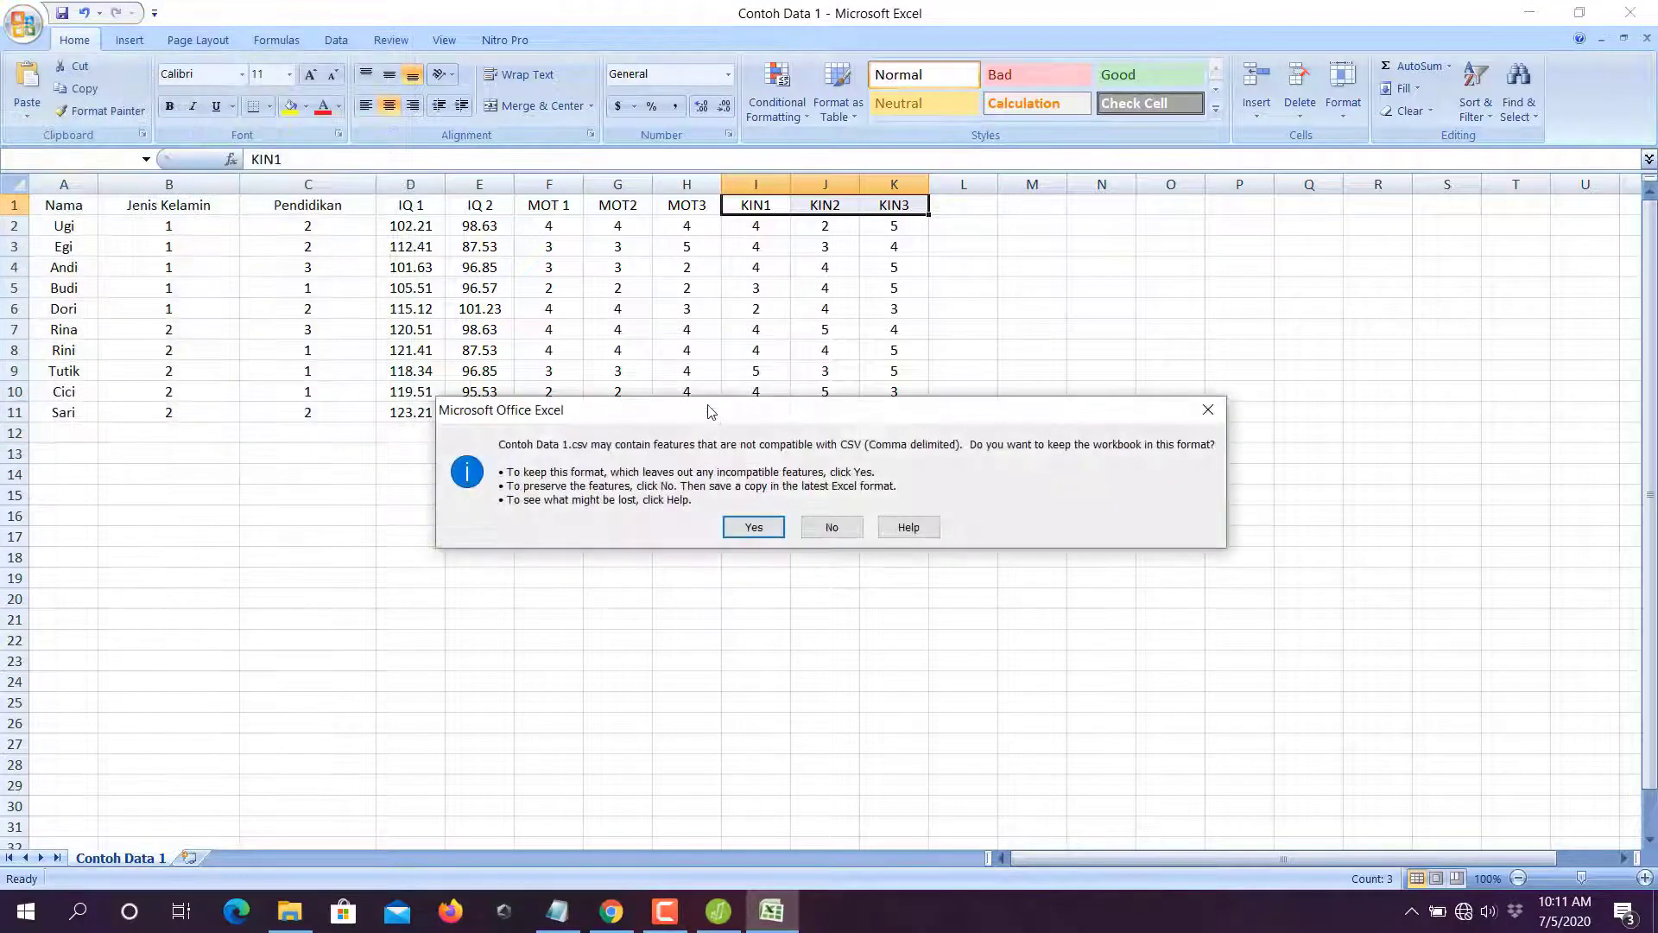
click(753, 526)
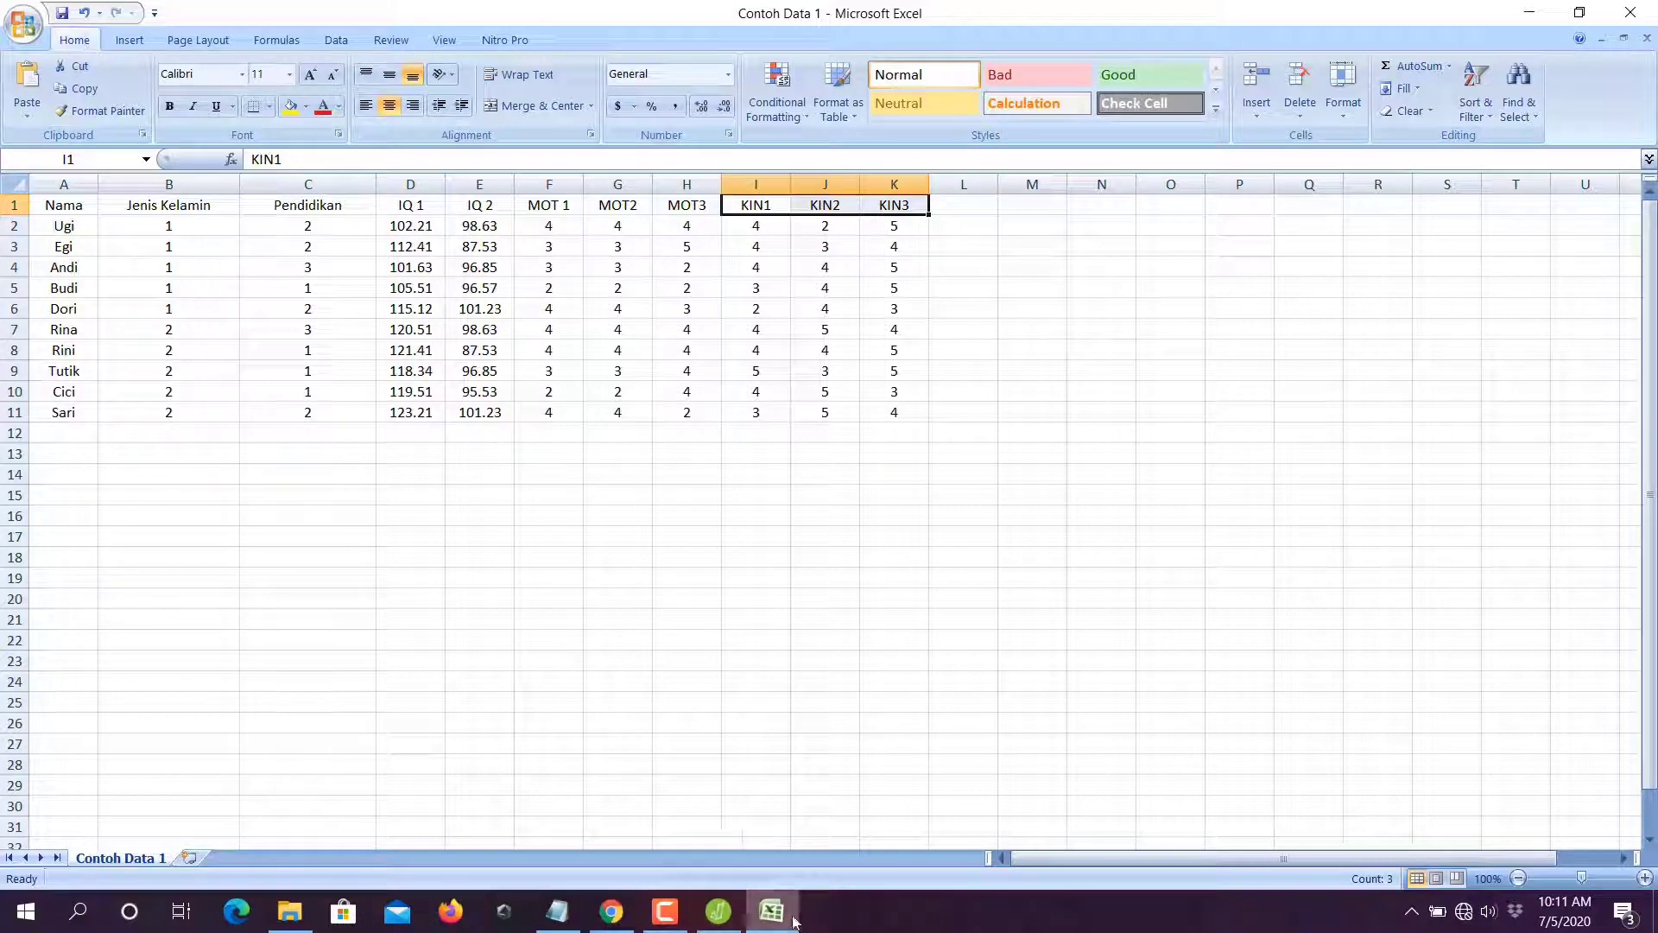
Step: Switch to JASP, open Contoh Data 1 from the Mengolah Data dengan JASP folder on the computer and maximize the window
click(719, 911)
click(308, 154)
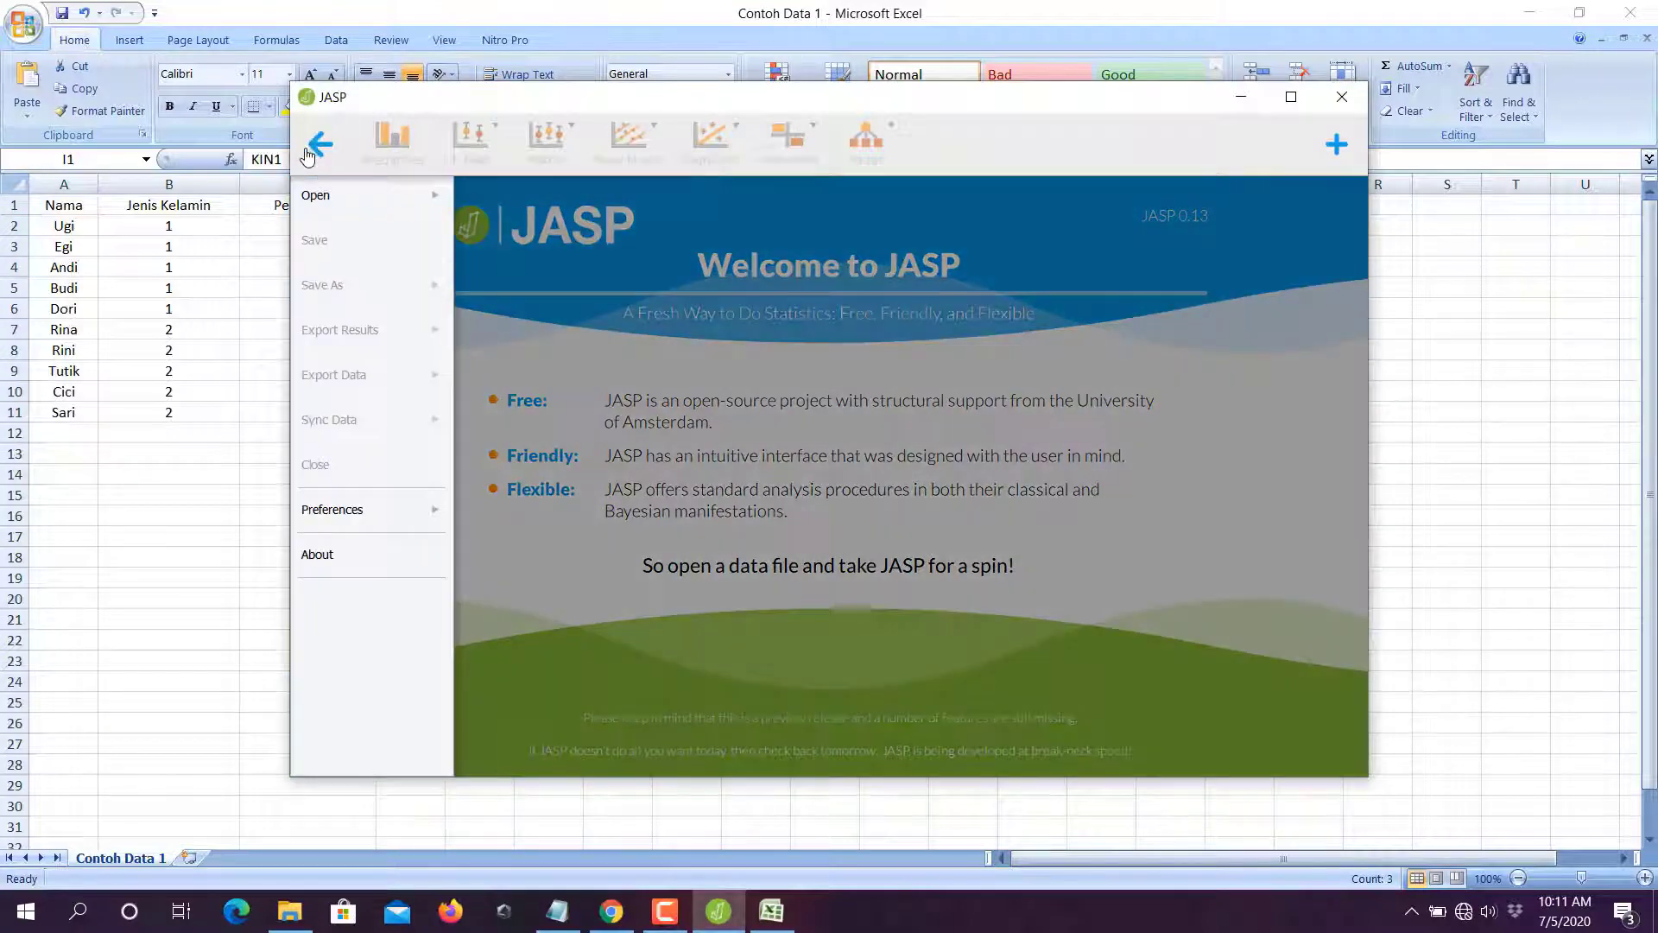
click(426, 207)
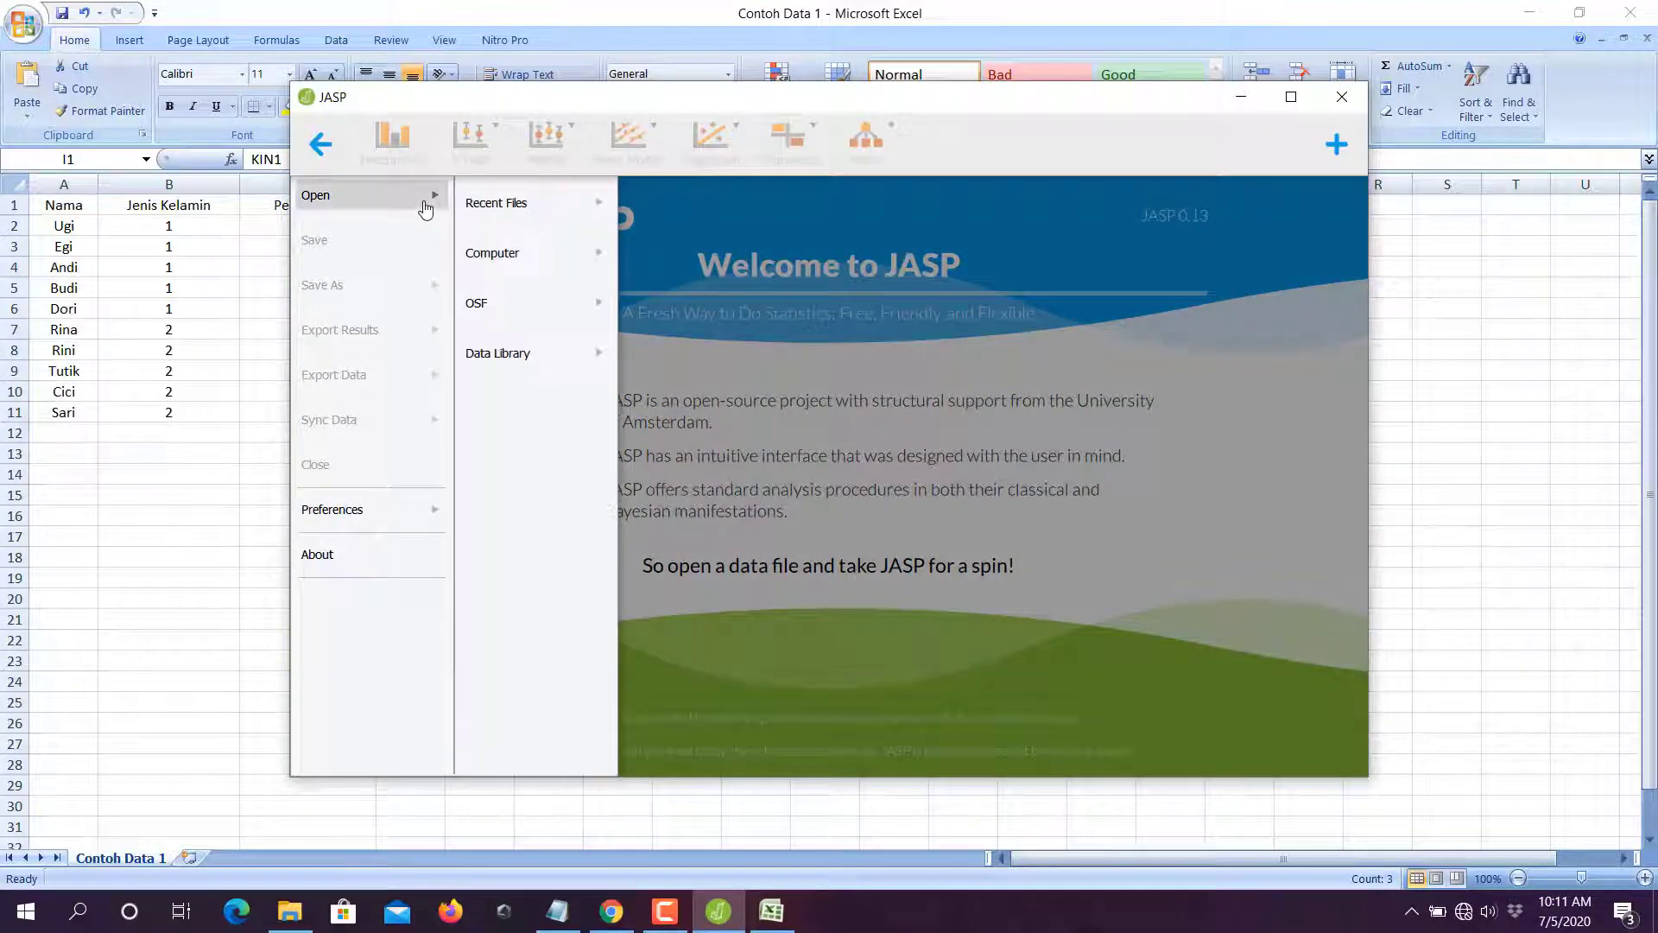
click(566, 258)
click(649, 249)
click(304, 919)
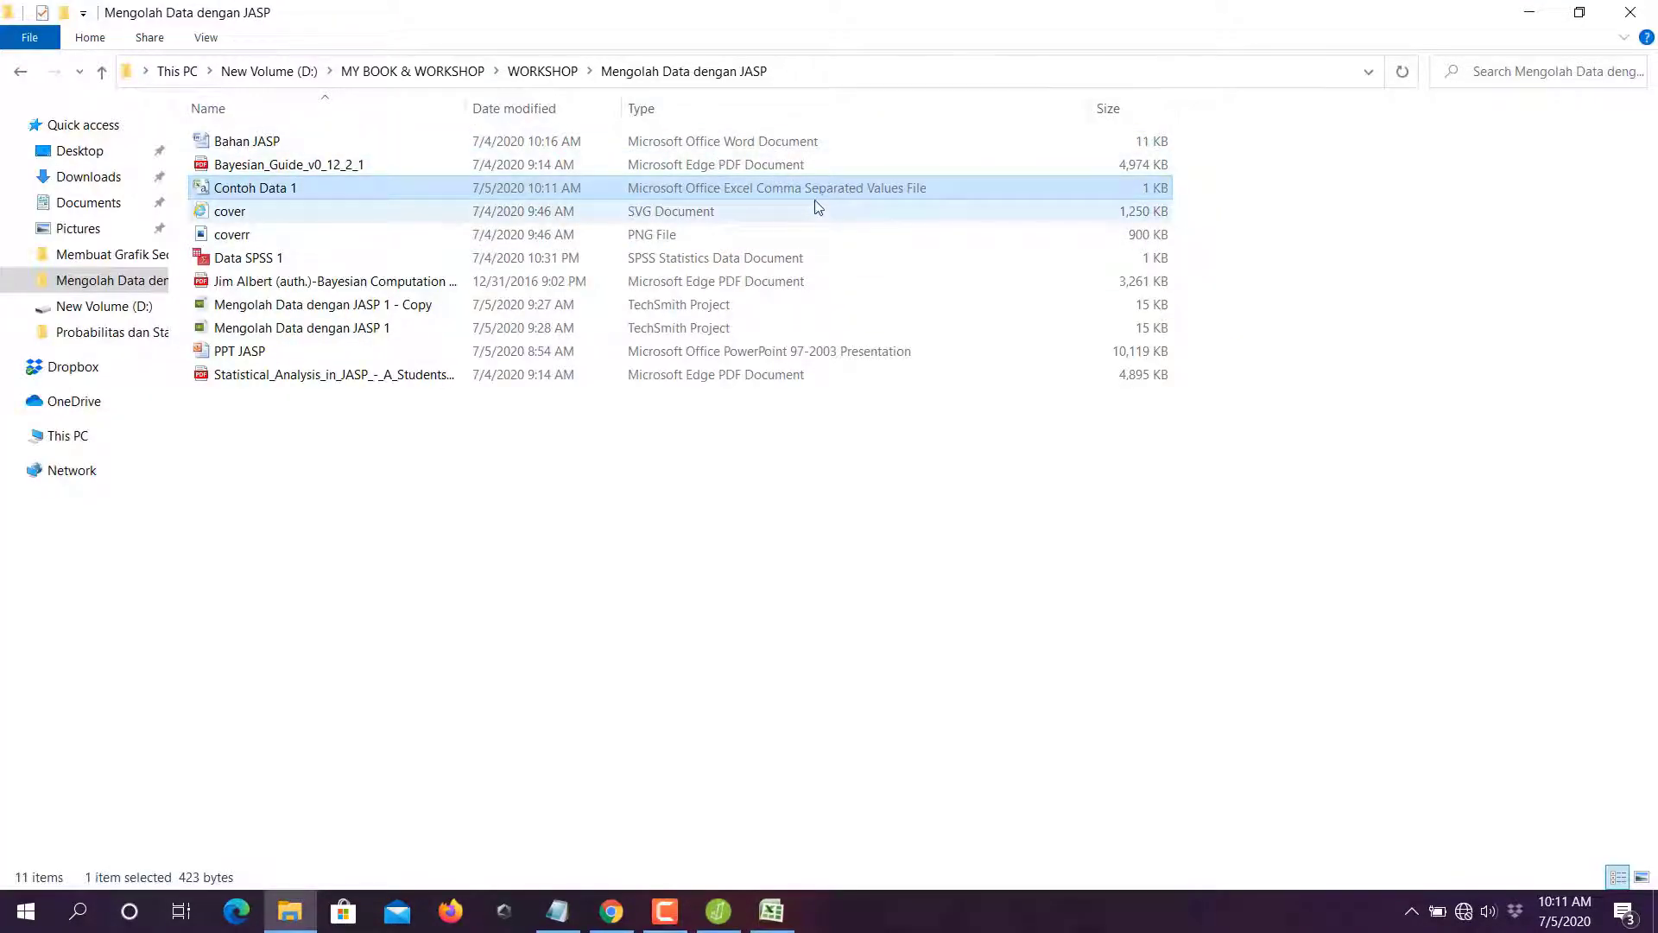
click(713, 921)
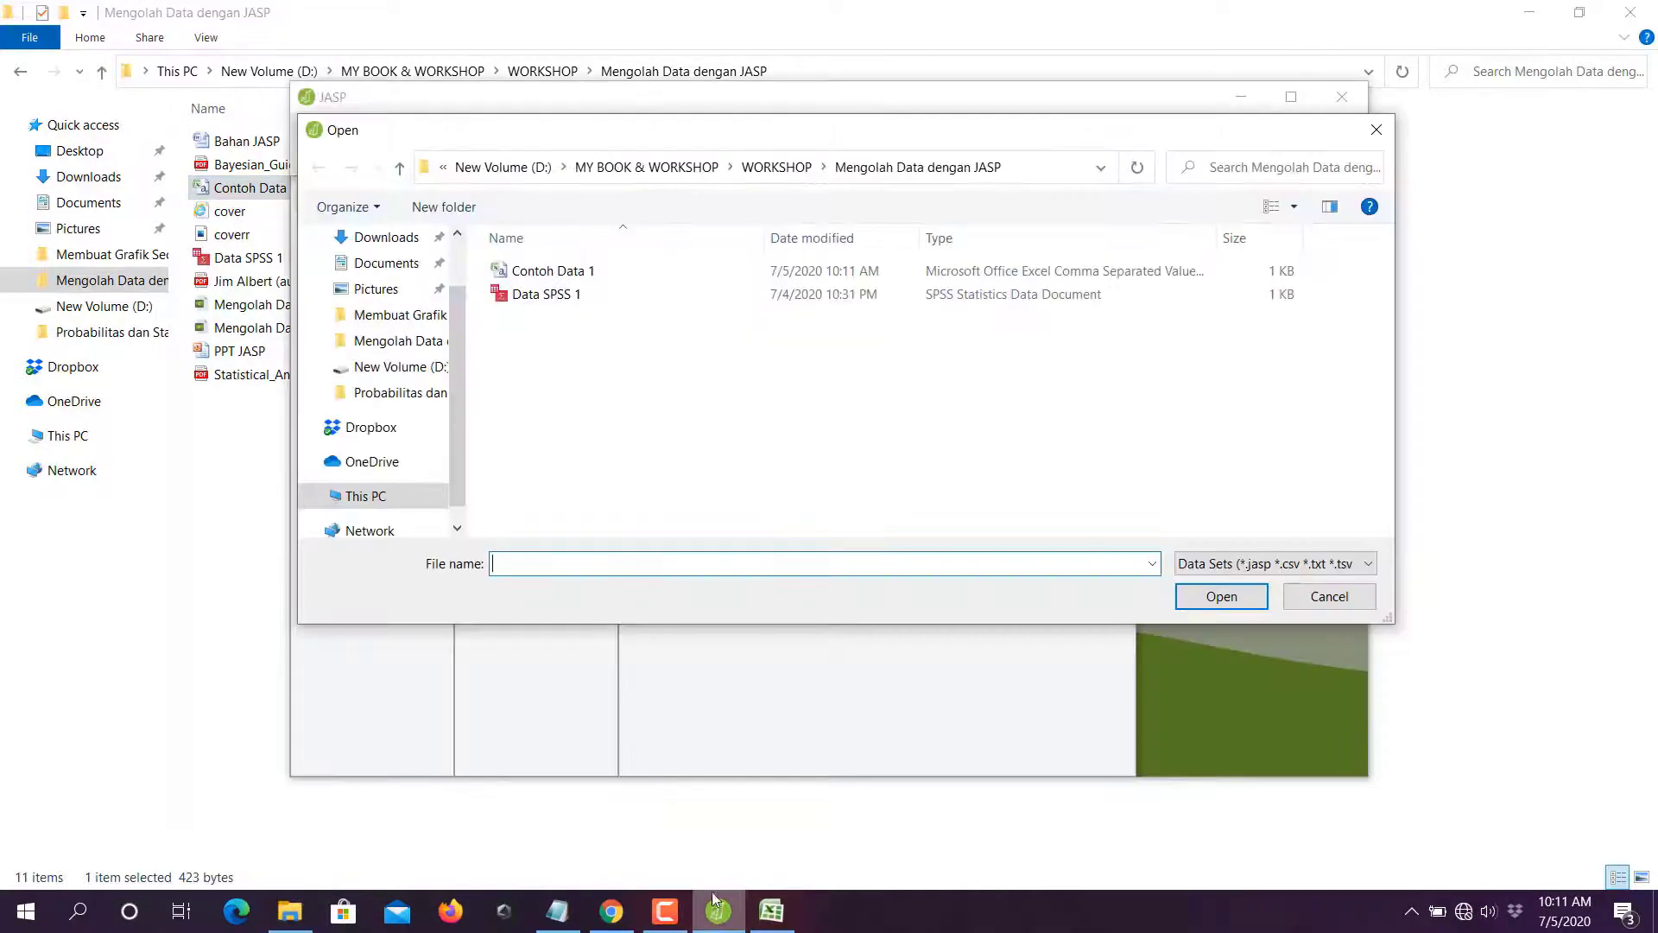
click(523, 271)
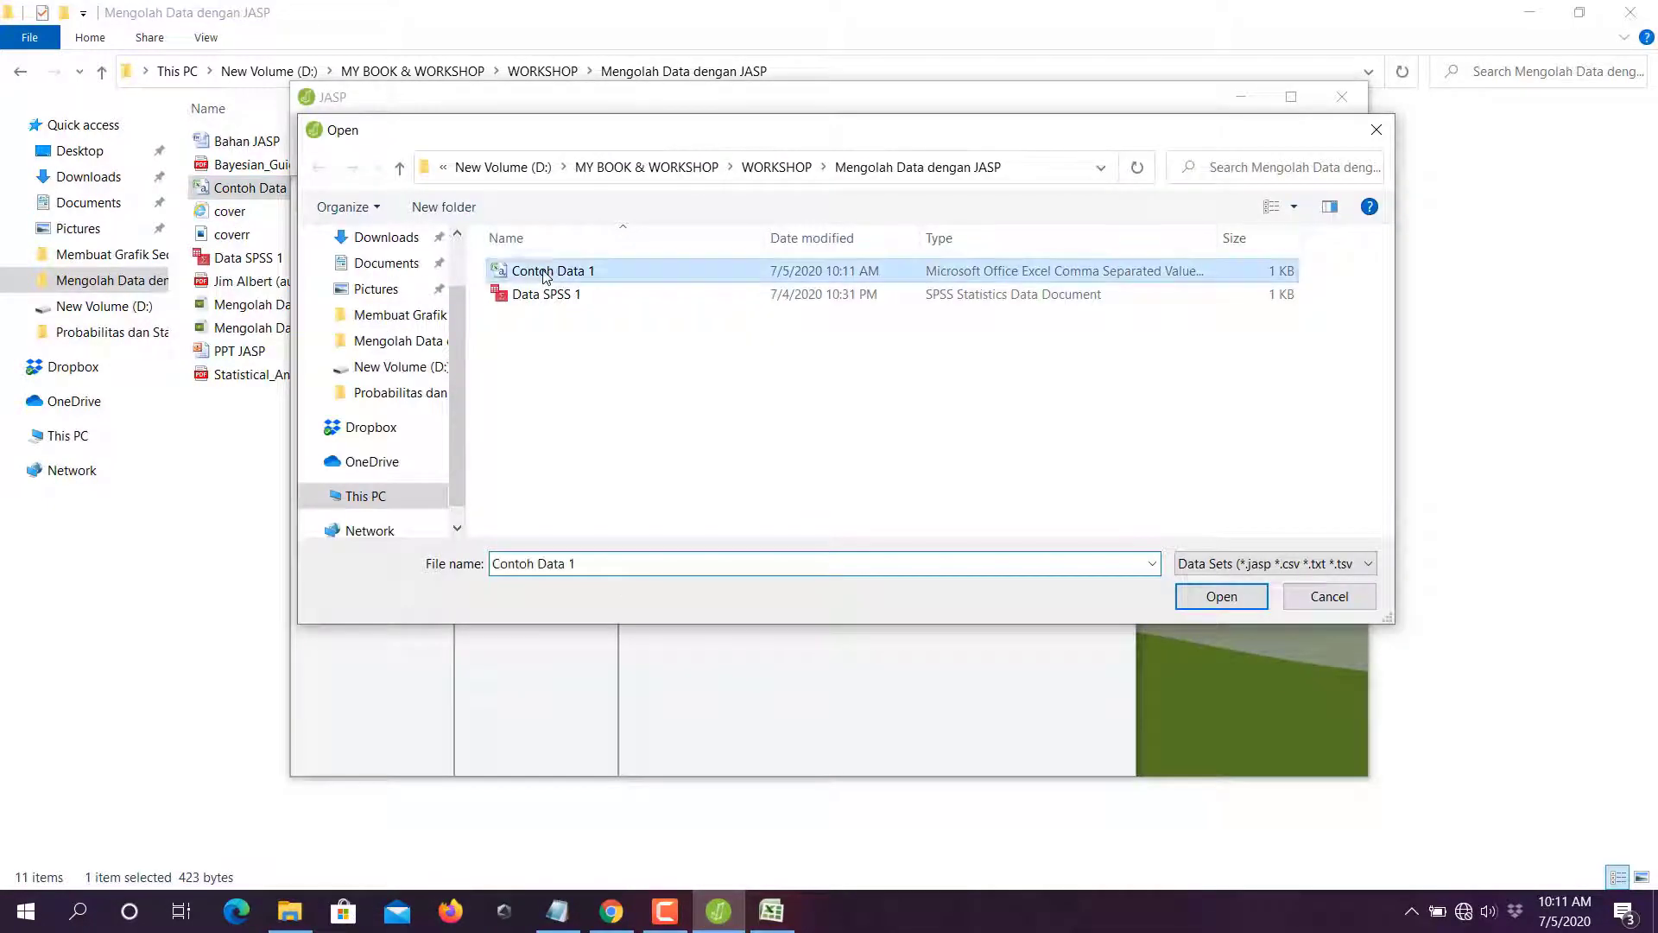
click(1244, 604)
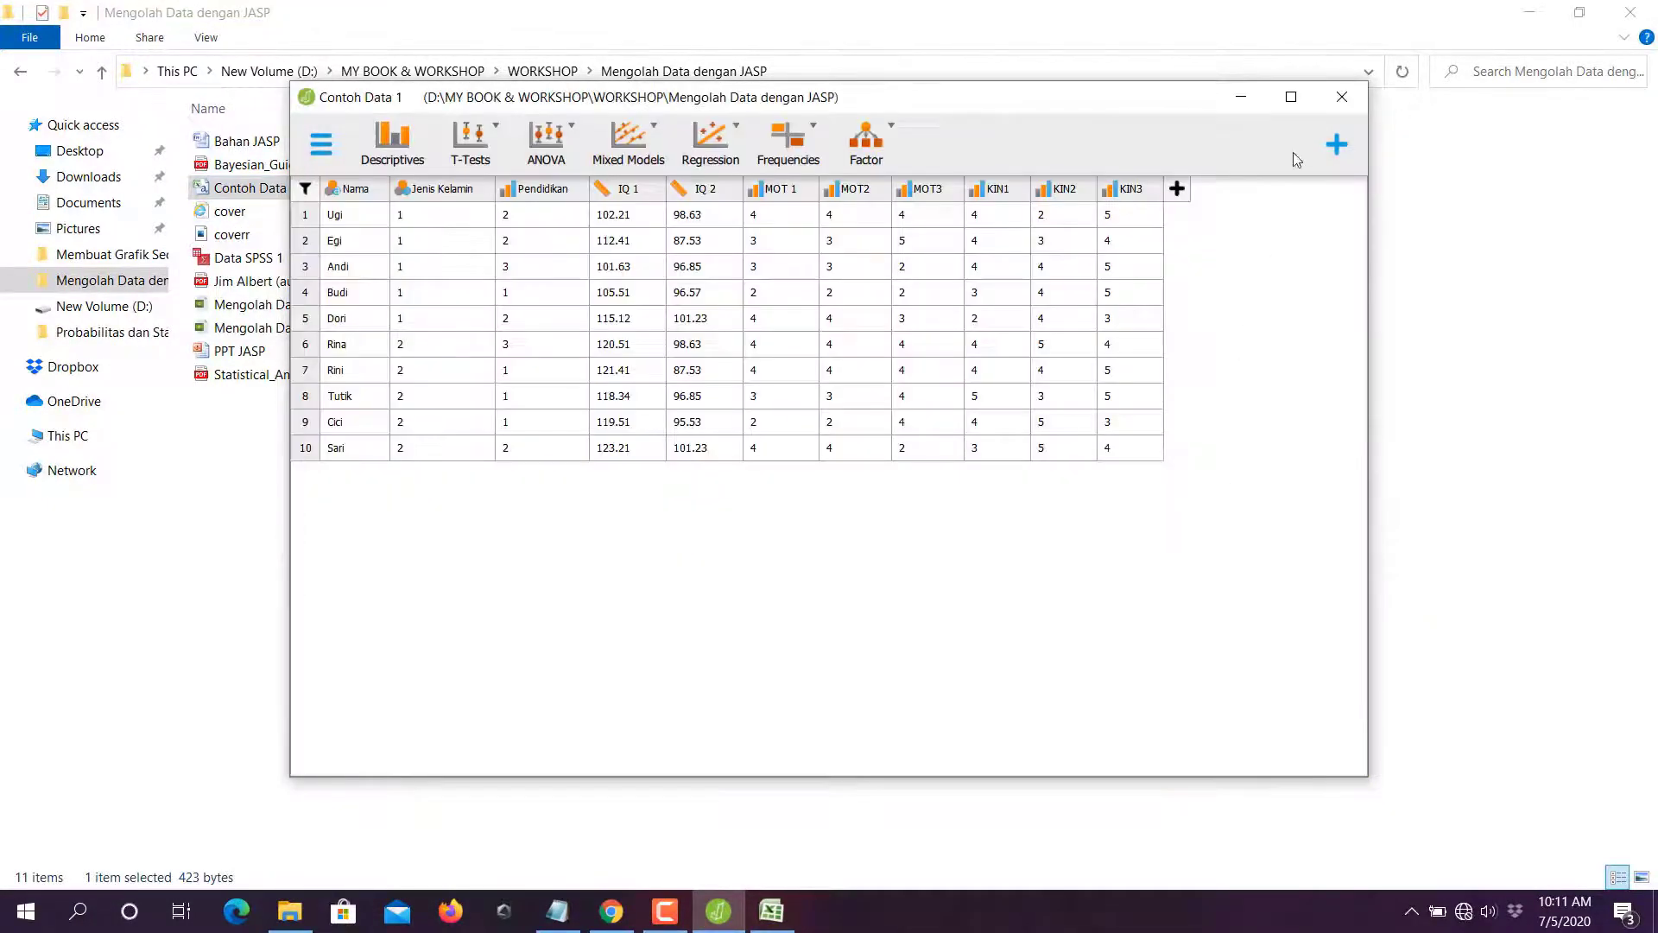
click(1290, 96)
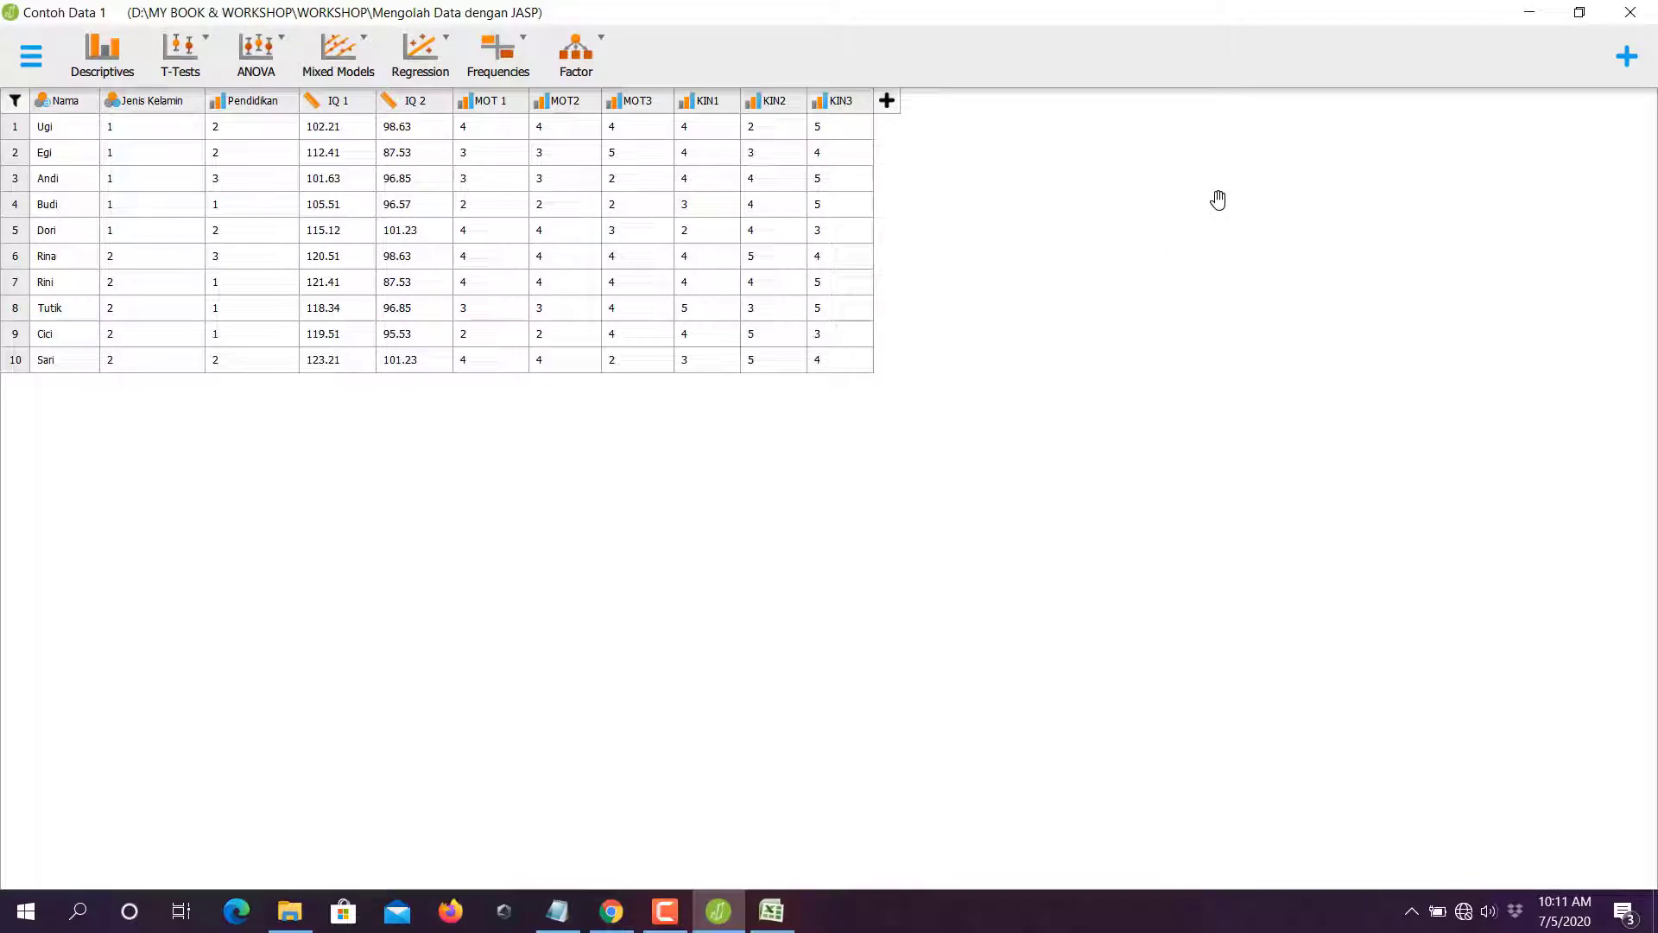
Step: Examine the column type options of IQ 1, IQ 2, MOT 1, MOT2, MOT3 and KIN1, keeping MOT 1 as Ordinal
click(311, 105)
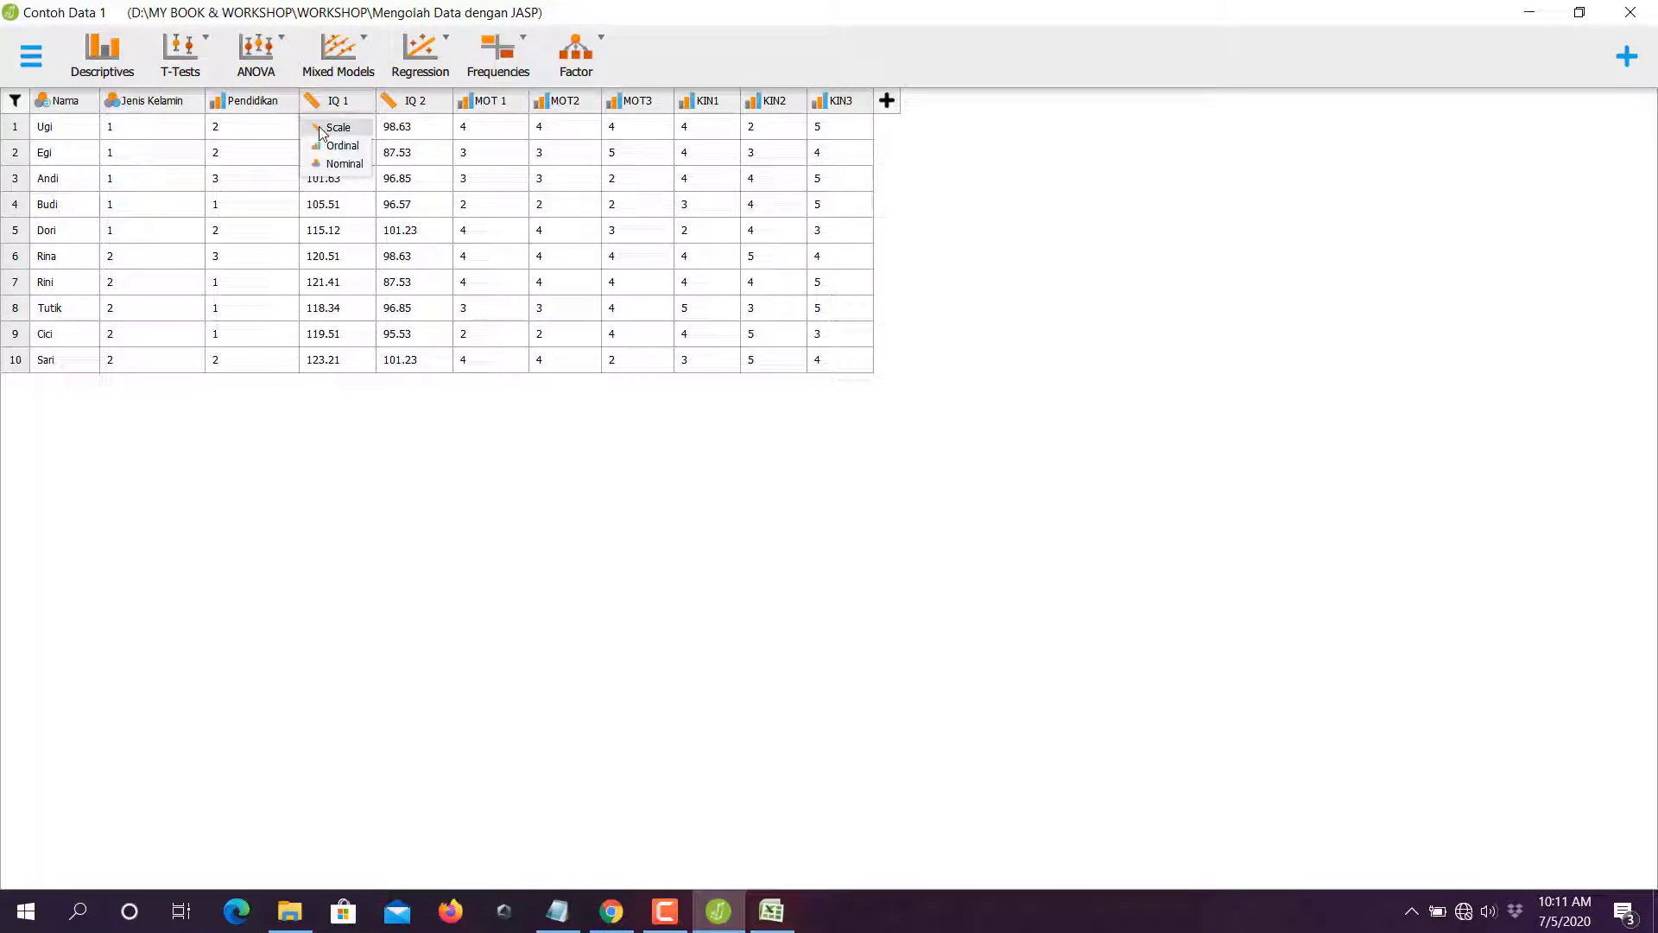
click(390, 105)
click(390, 105)
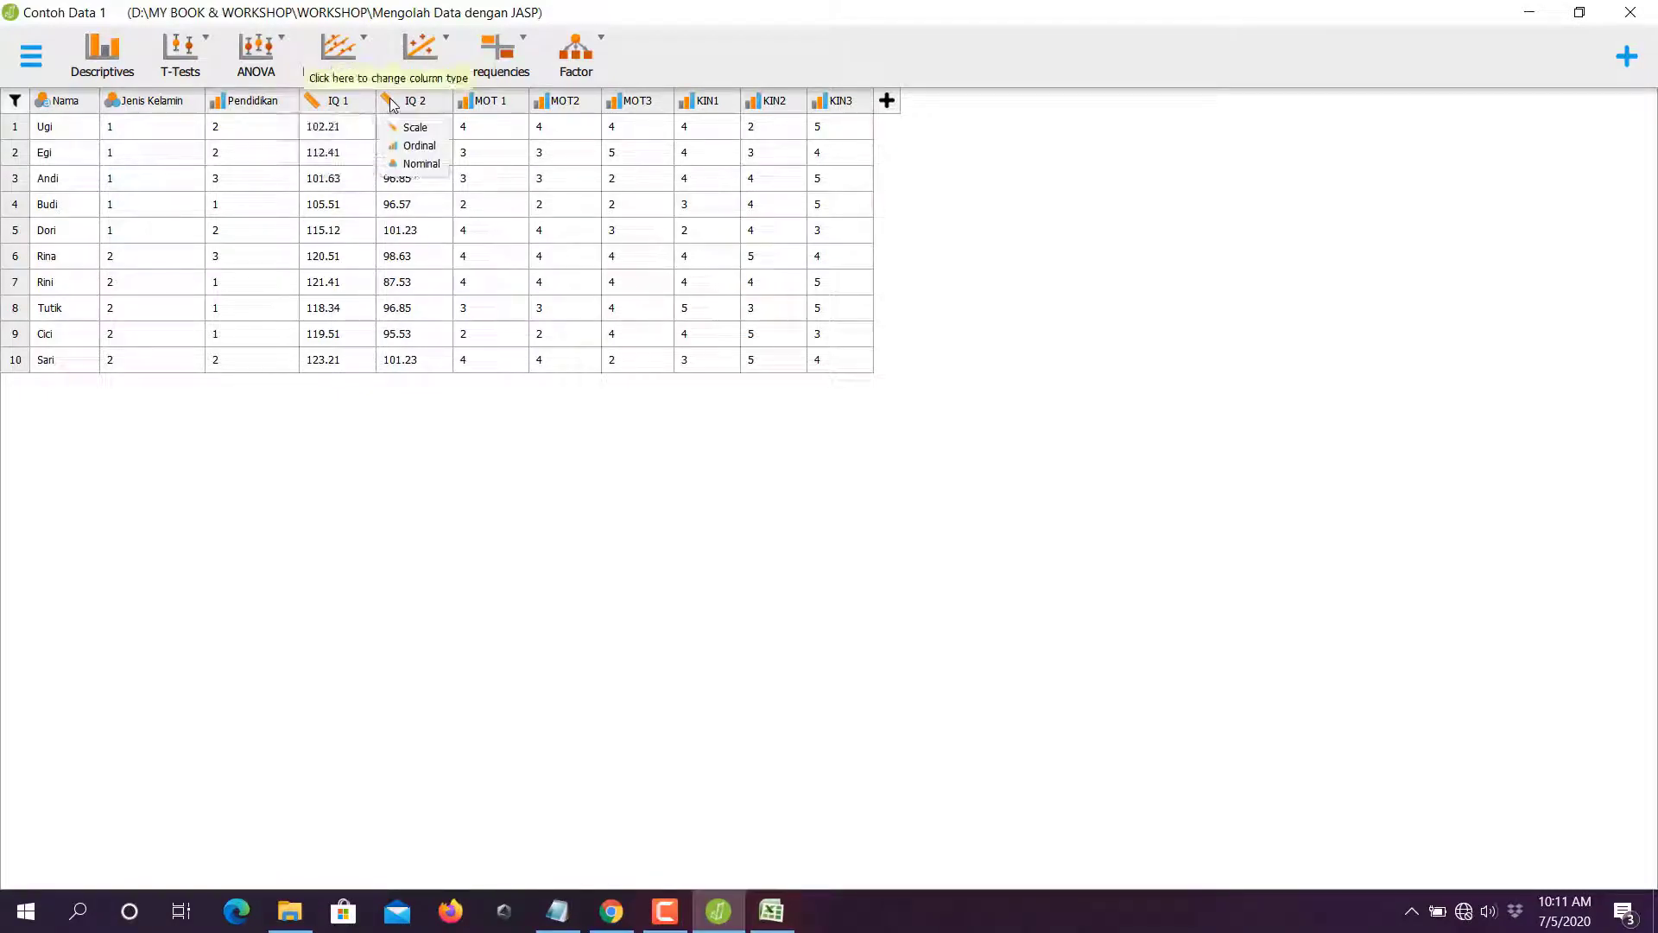
click(472, 105)
click(472, 106)
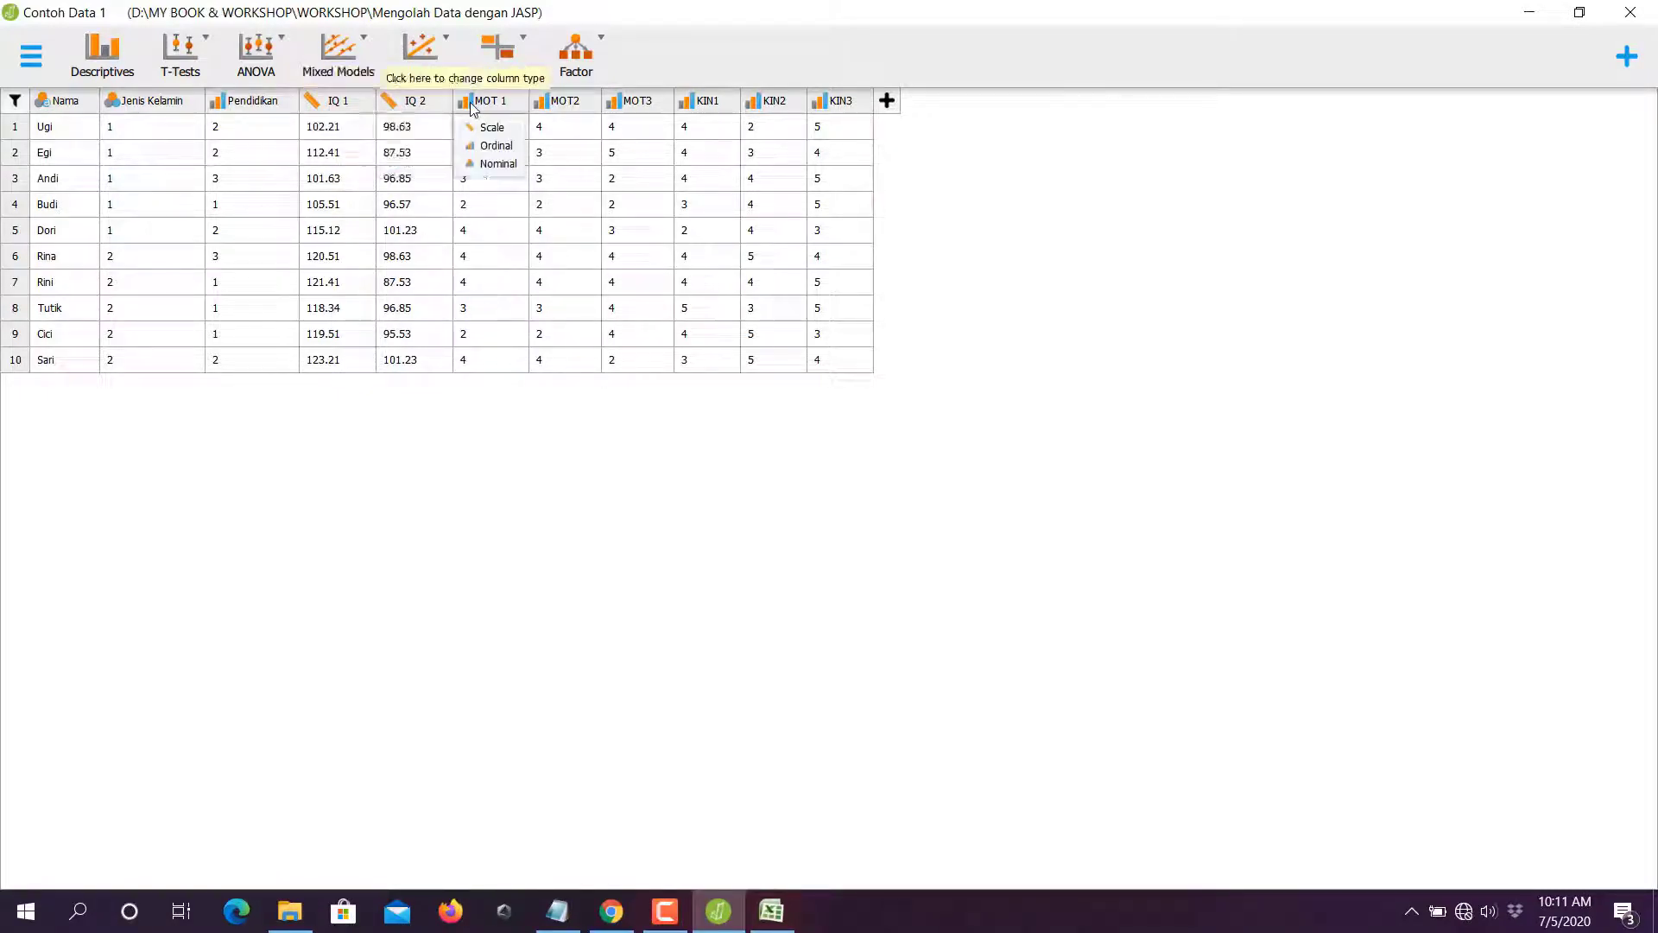
click(499, 145)
click(539, 103)
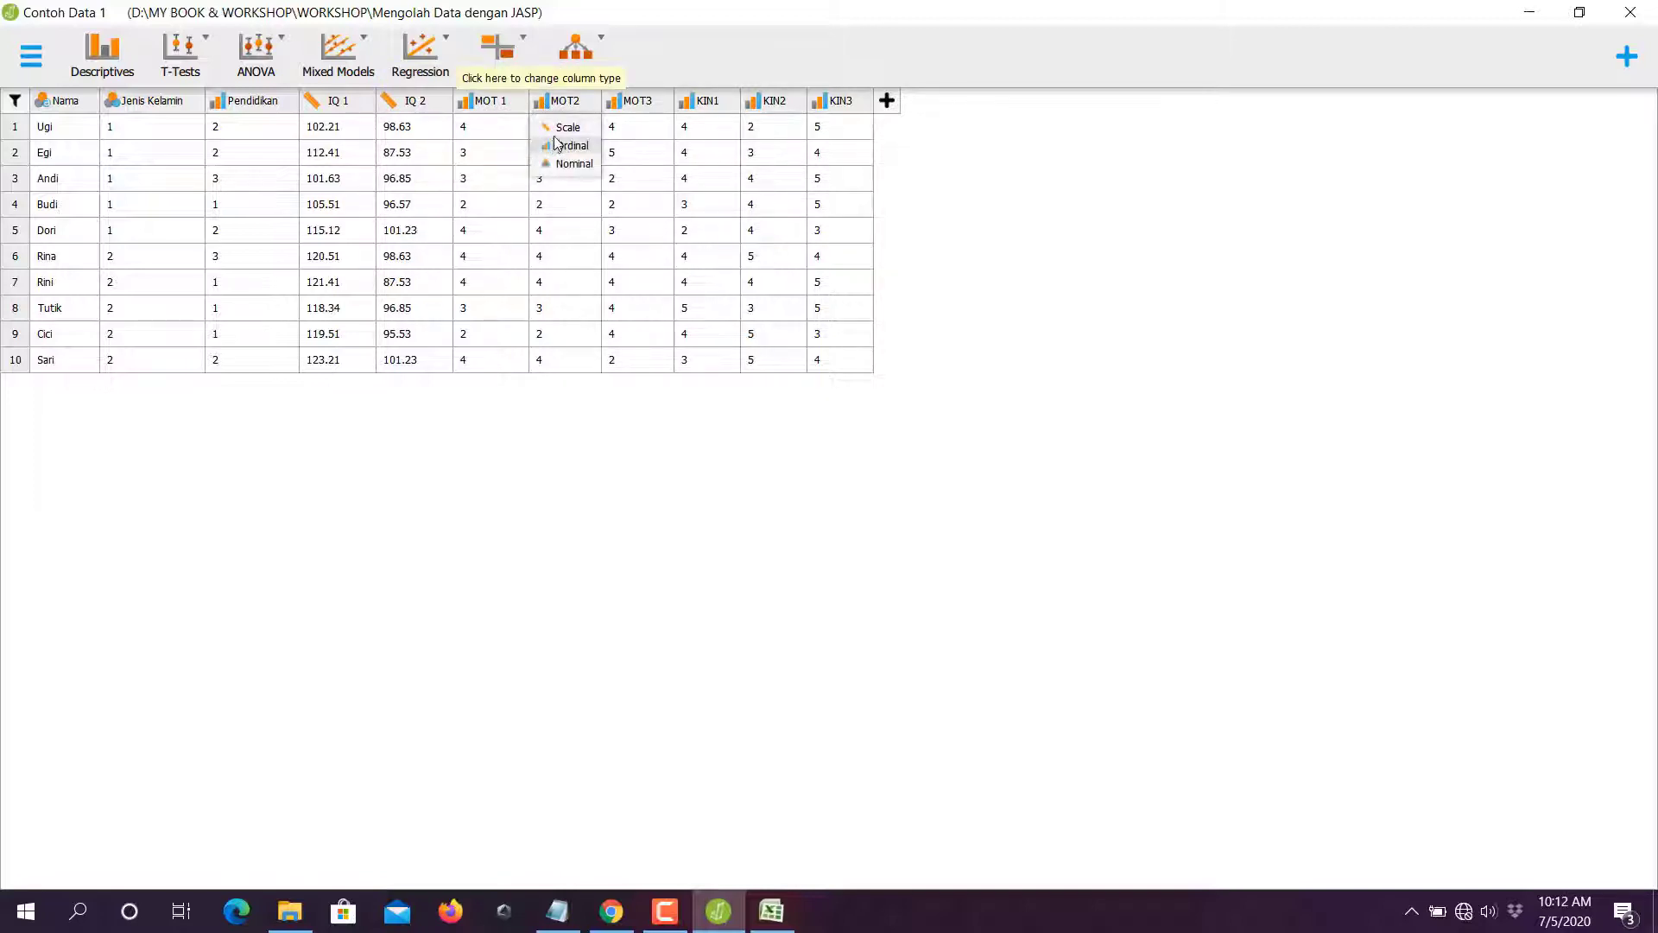
click(611, 104)
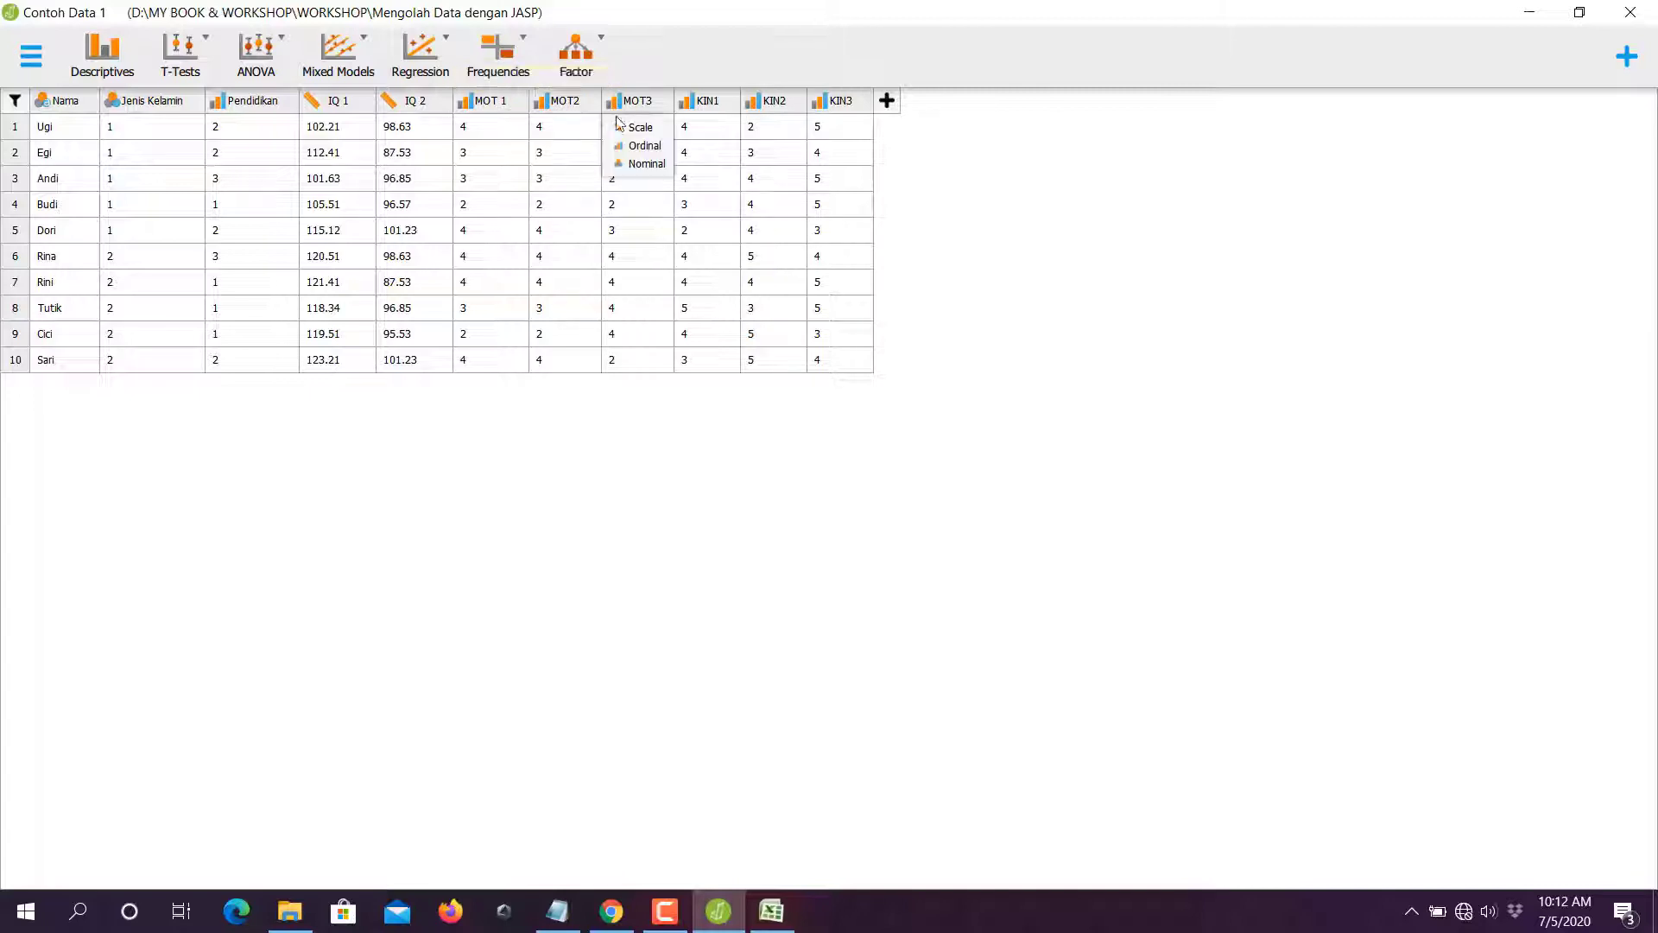
click(688, 104)
click(1152, 196)
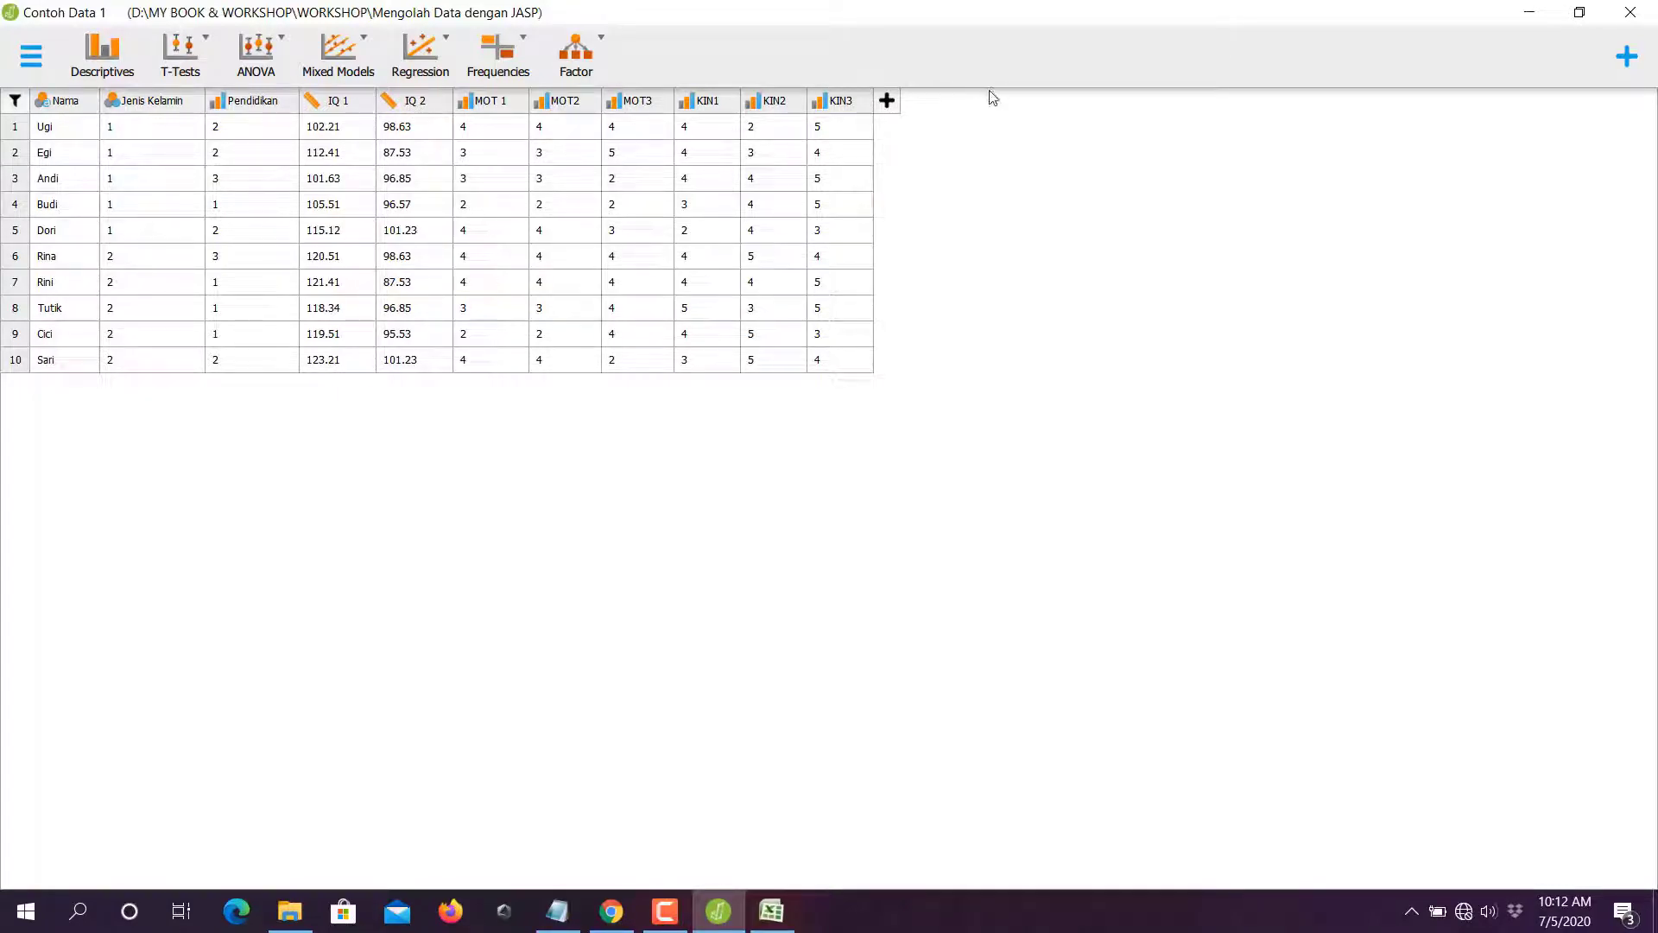
Step: Create a computed column named Total IQ with the Scale type and the visual formula builder
click(887, 103)
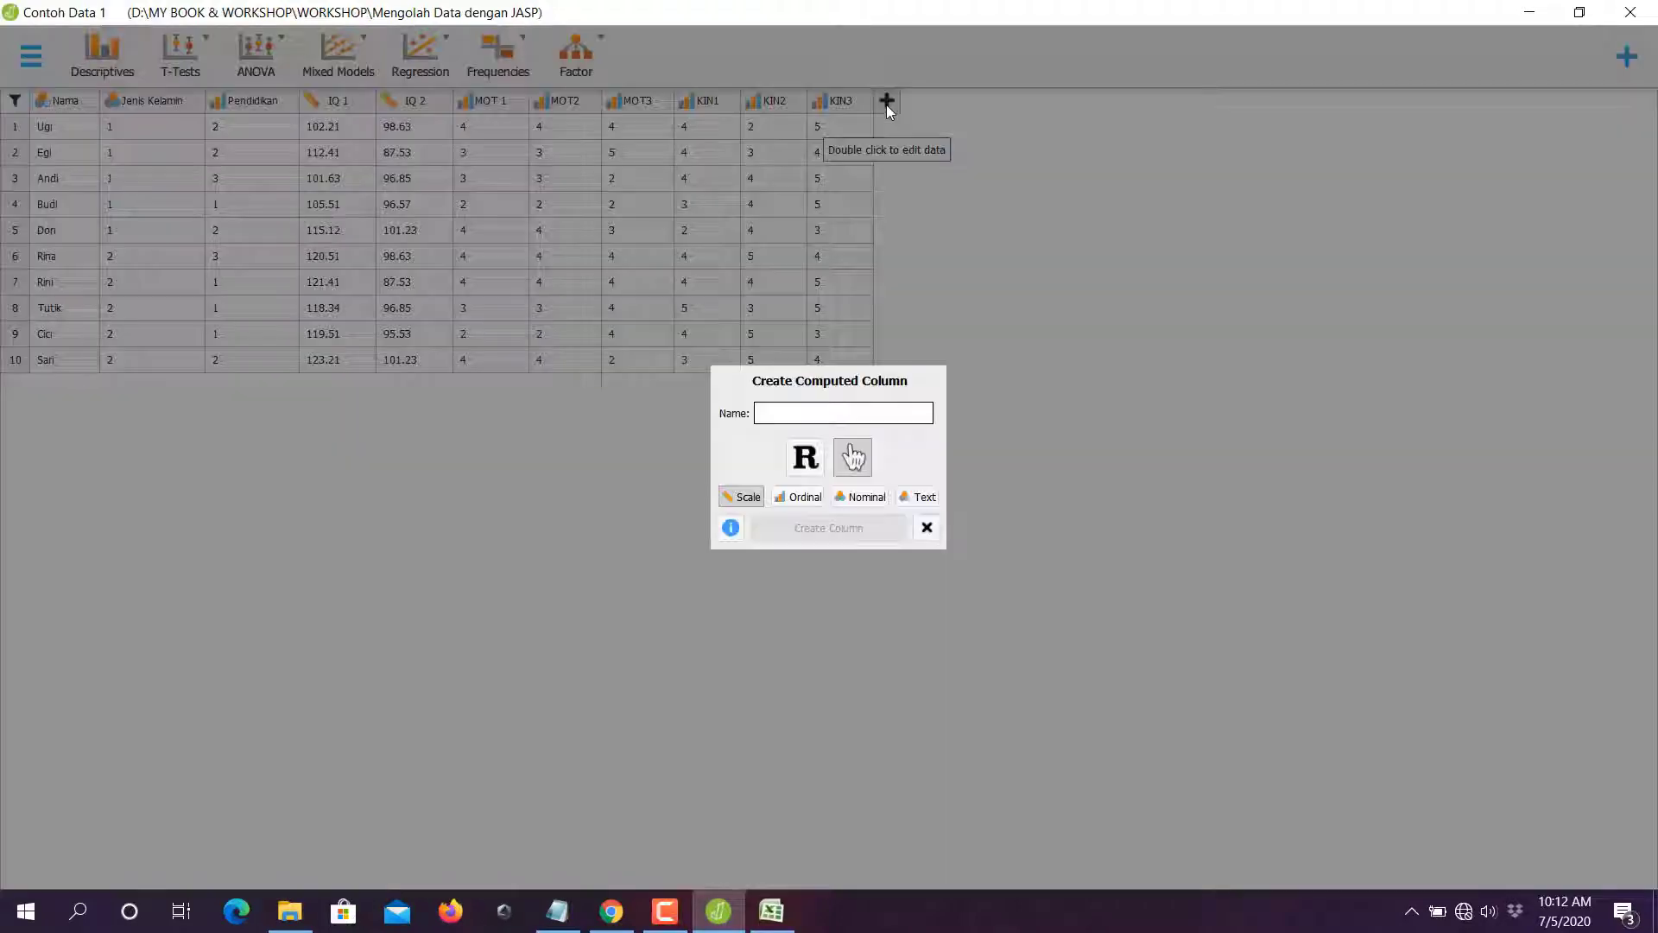
text(Total IQ)
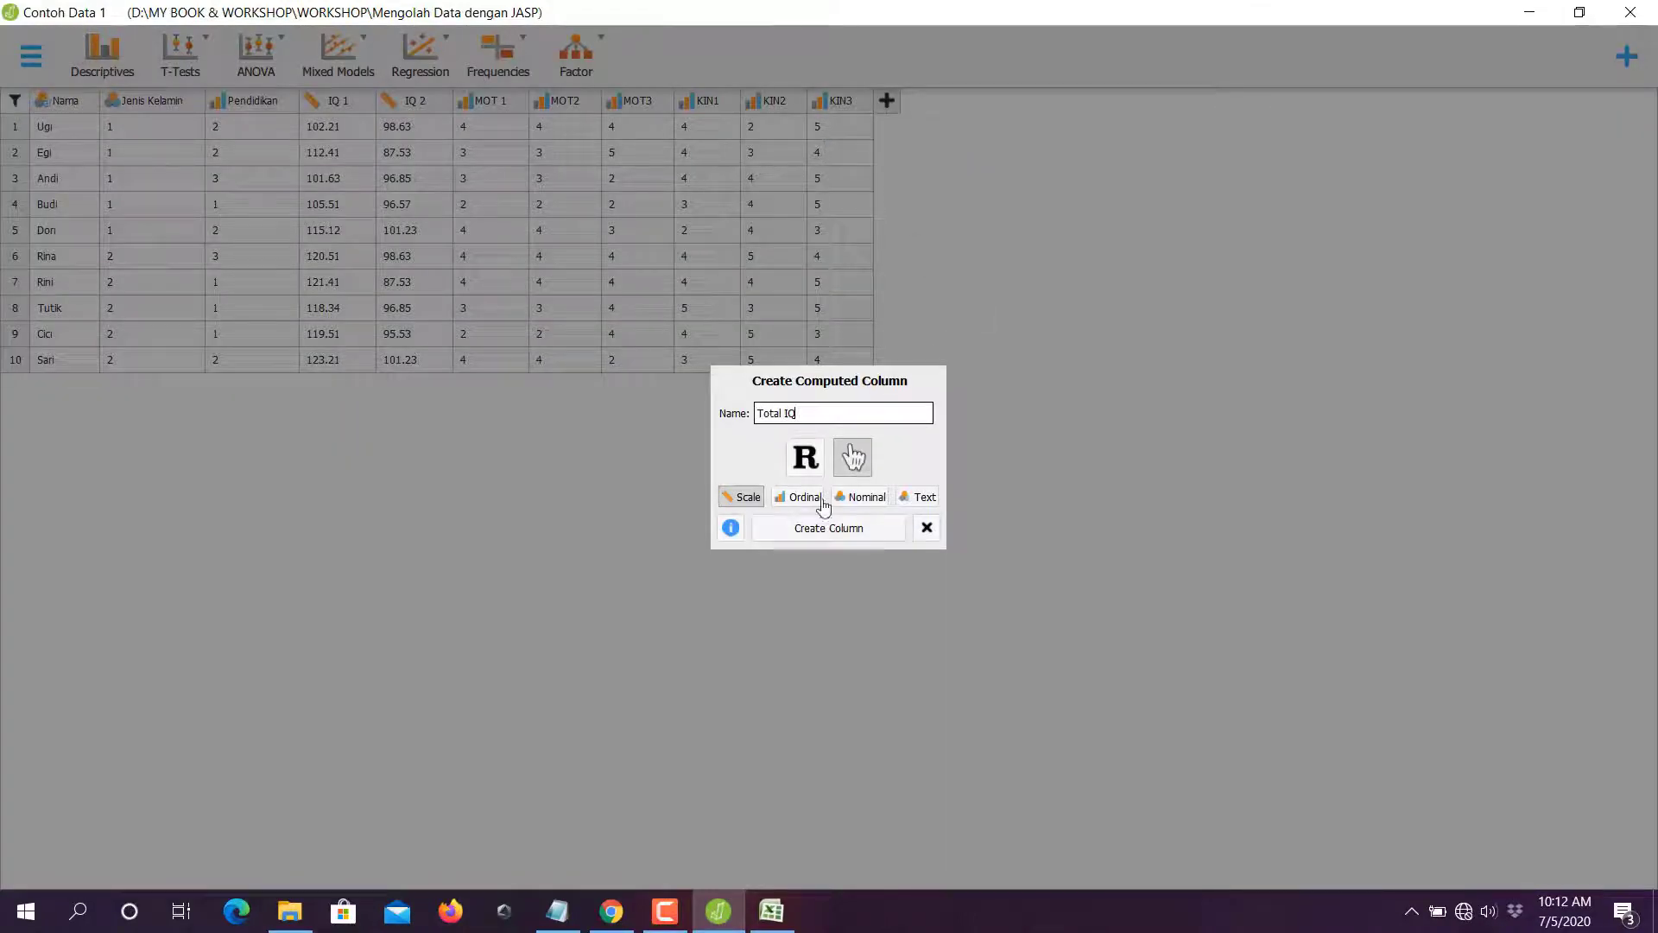
click(829, 535)
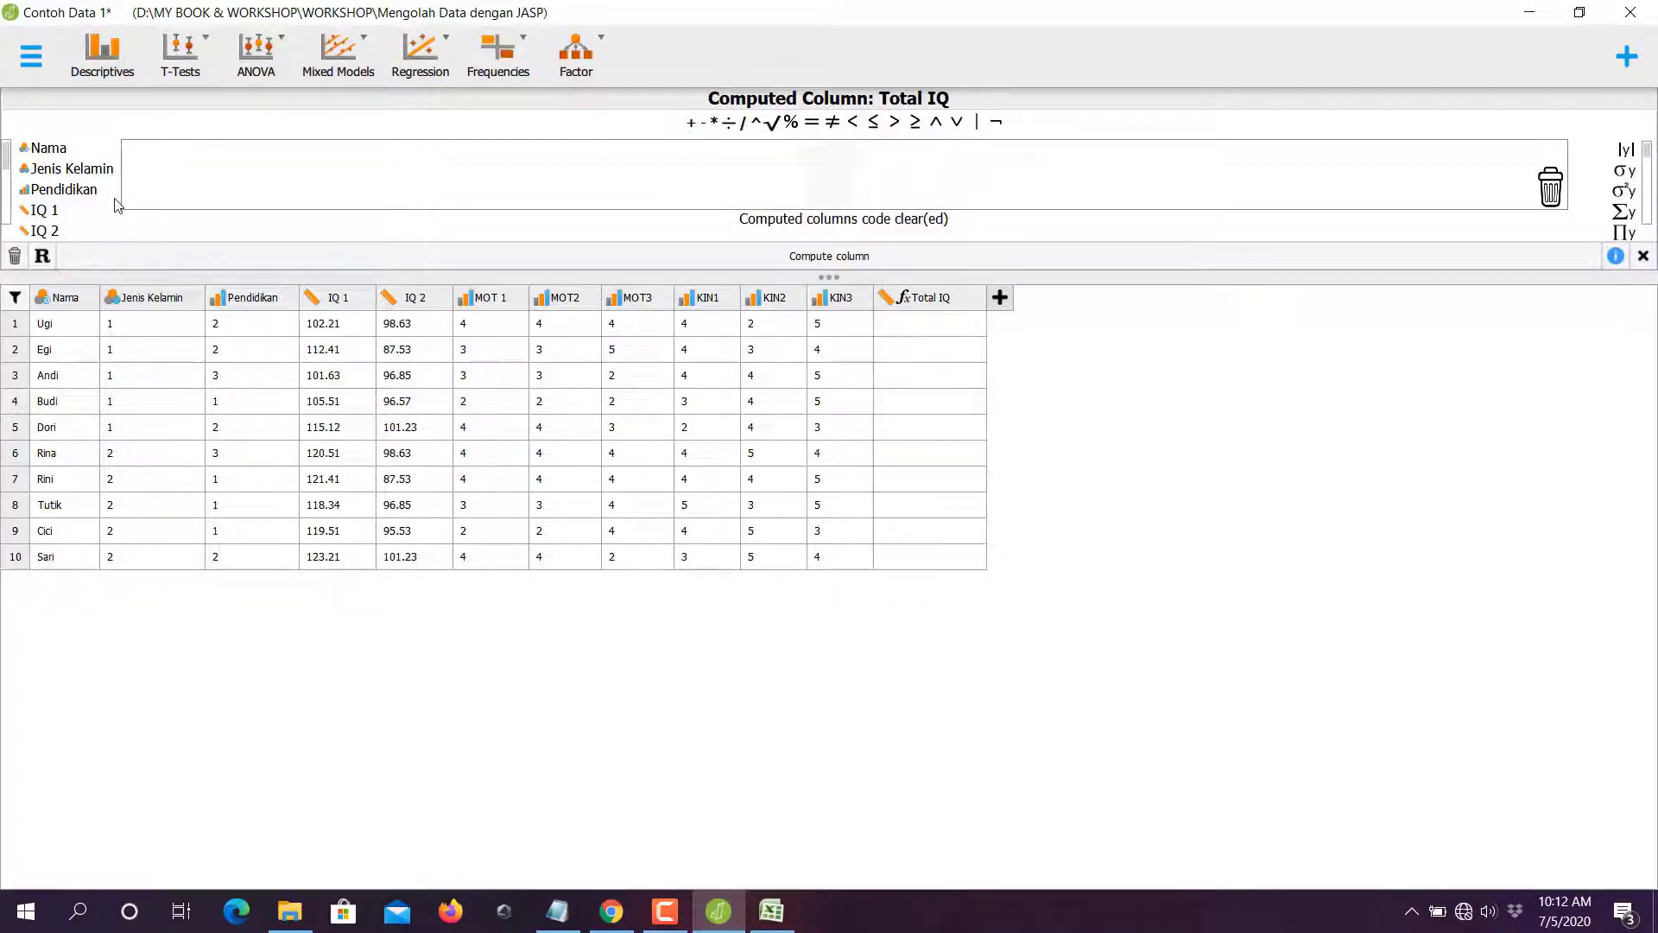
Step: Build the Total IQ formula as IQ 1 + IQ 2 and compute the column
double_click(53, 213)
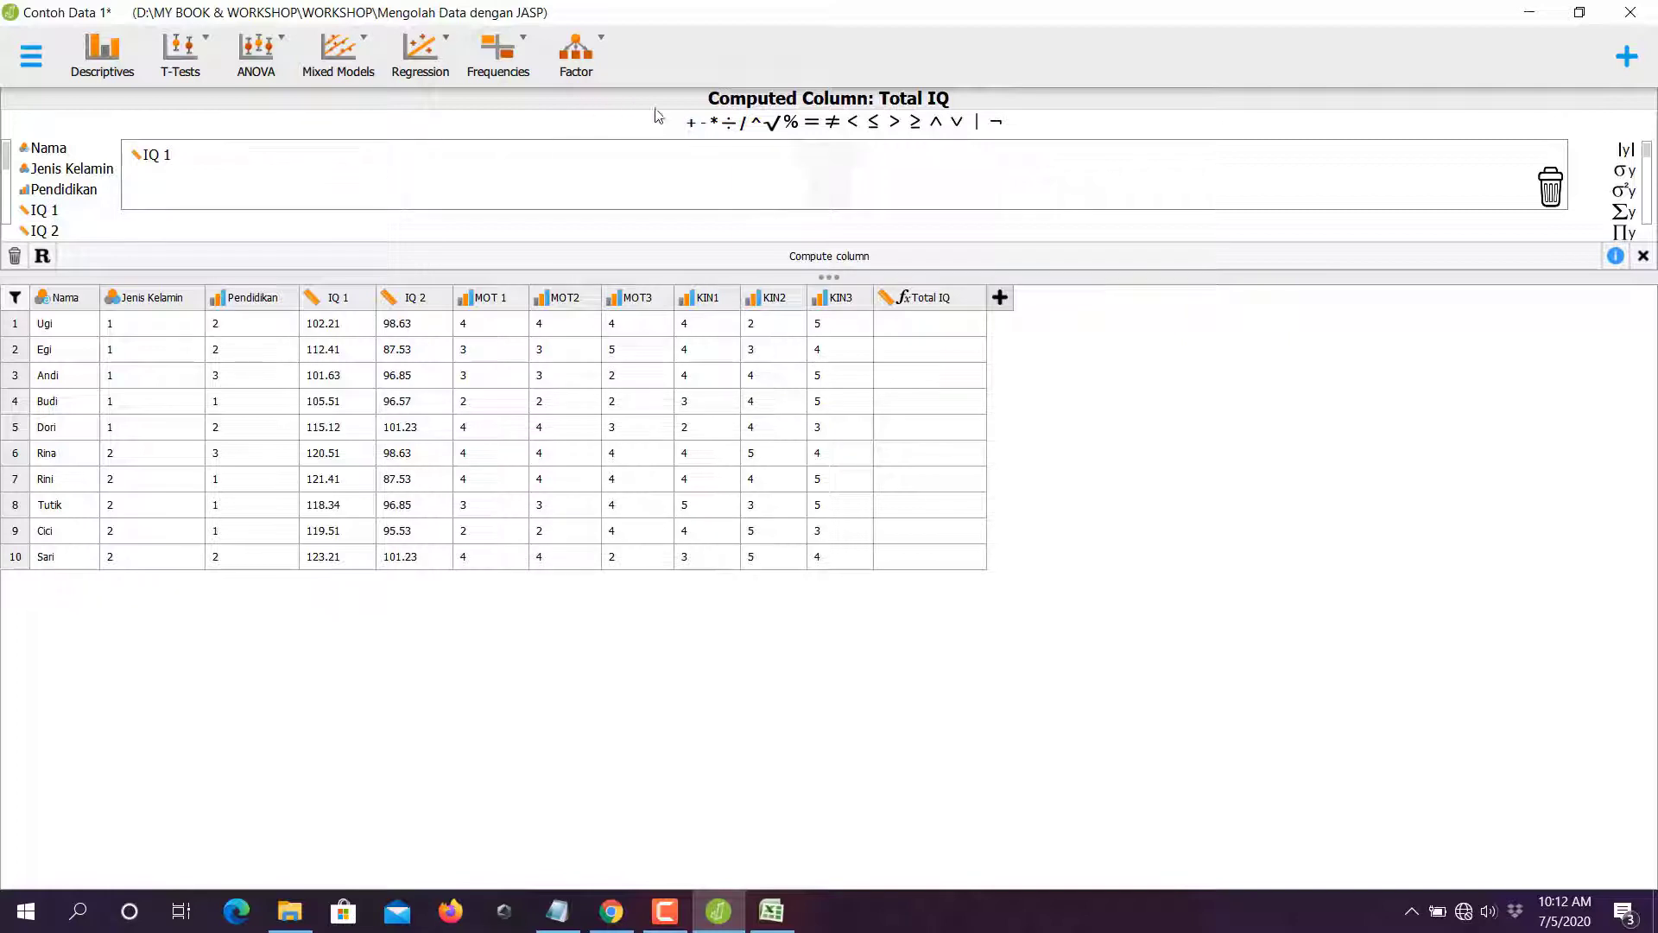
click(692, 123)
double_click(48, 232)
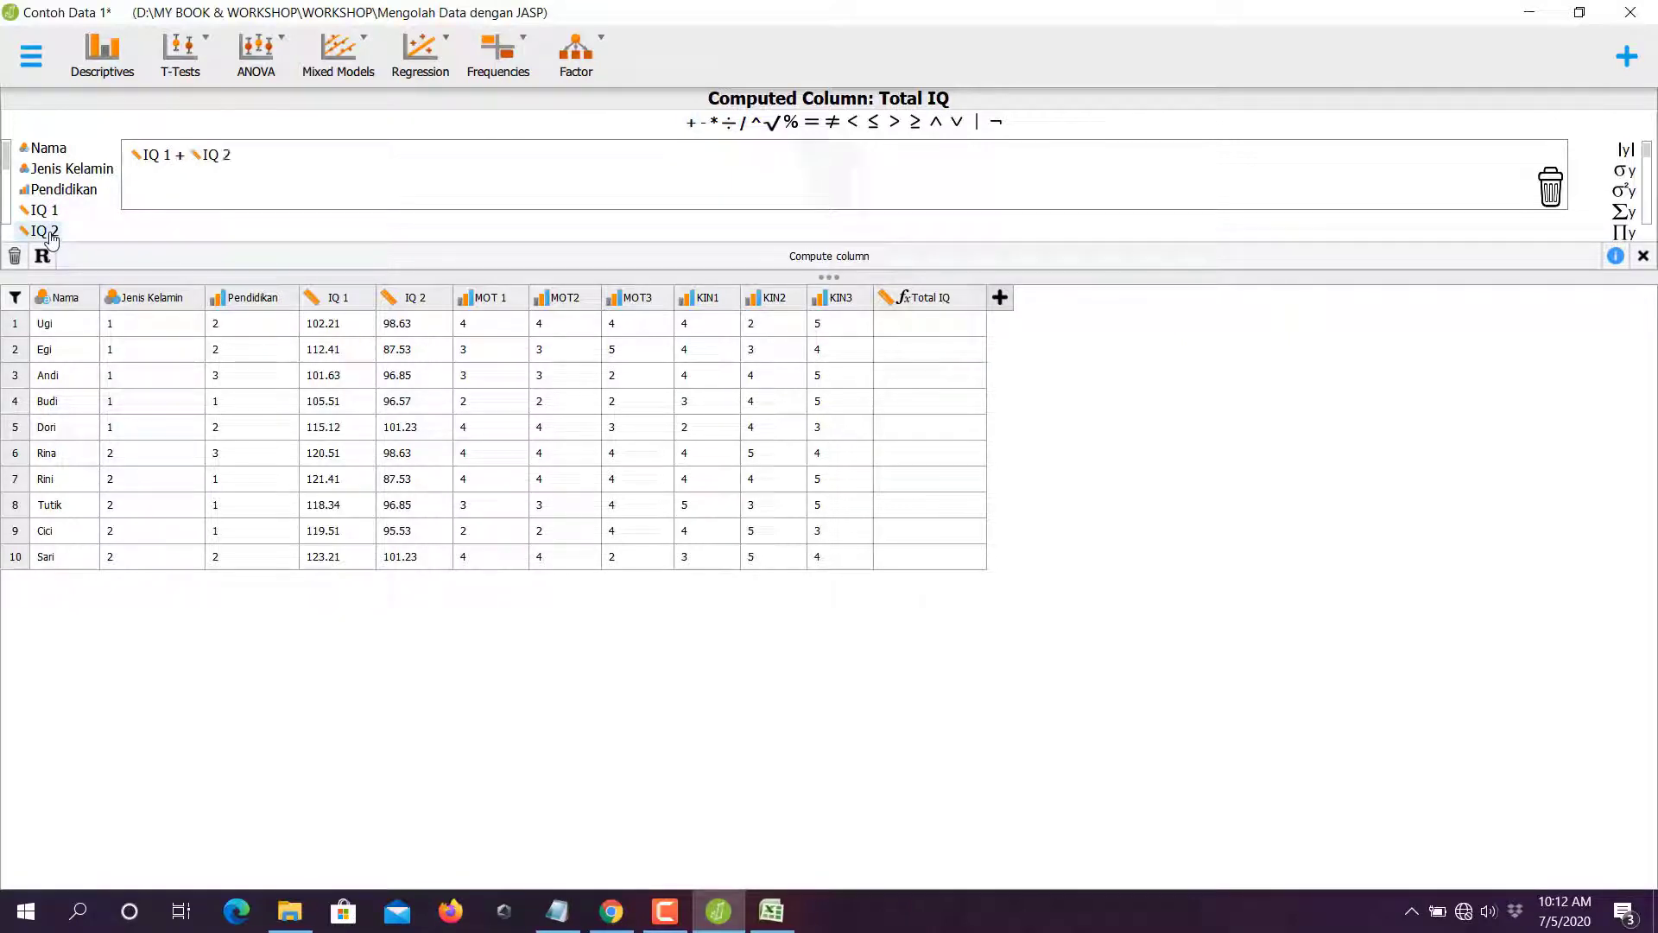
click(844, 261)
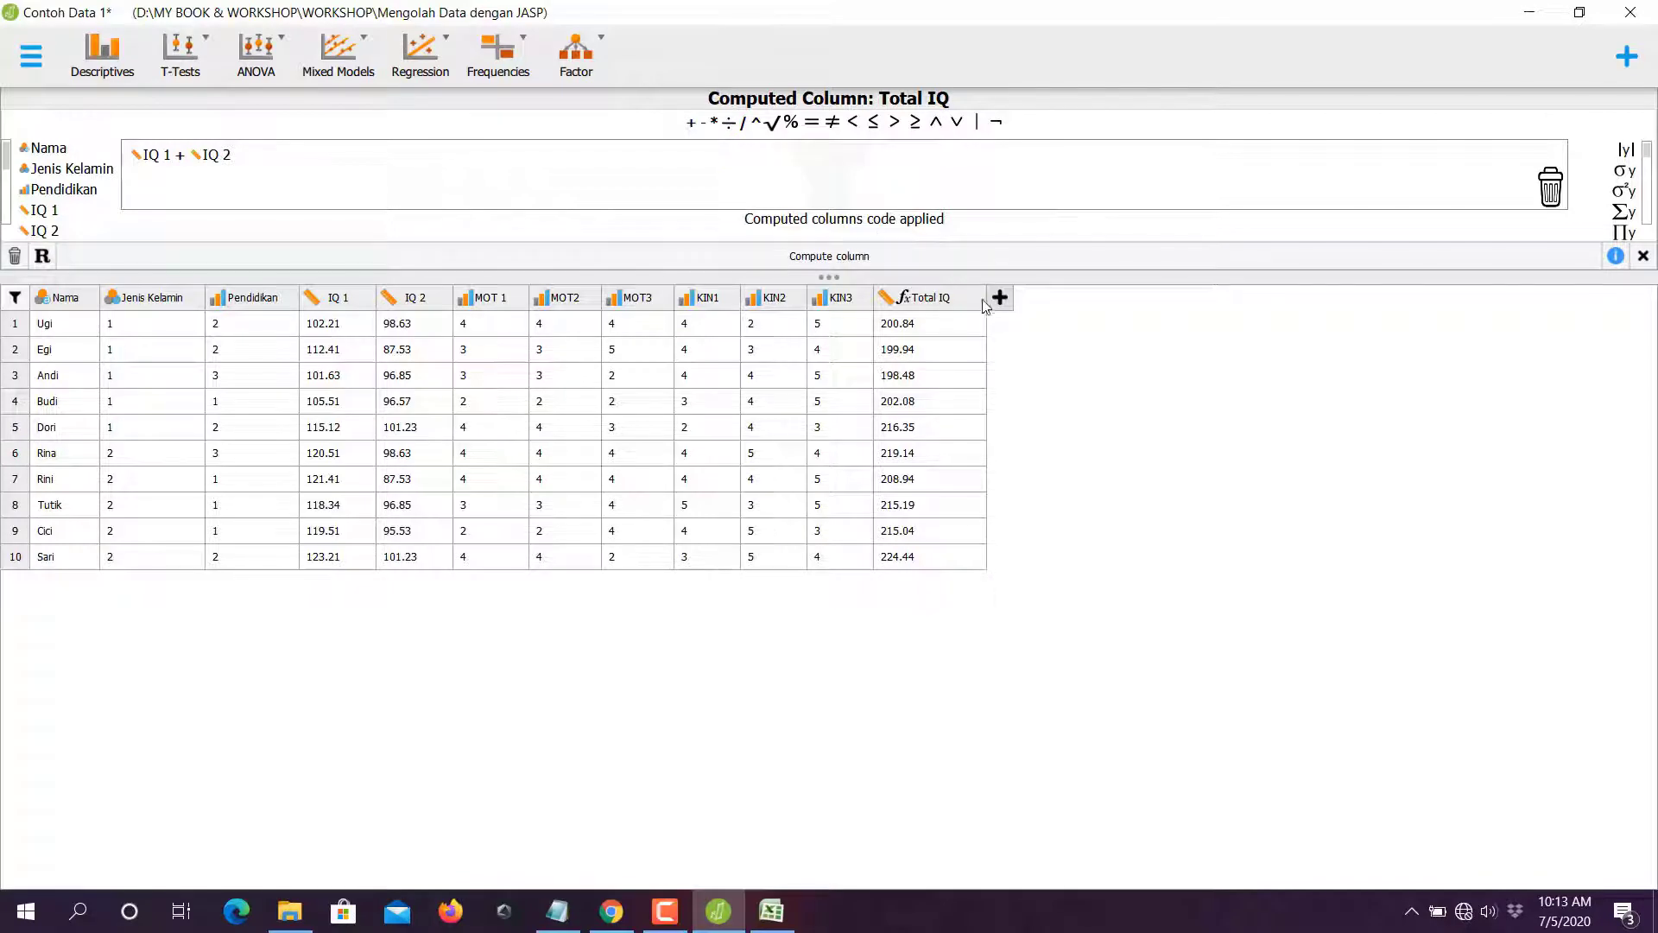
Step: Create a computed column named Motivasi with the Scale type and the visual formula builder
click(1000, 302)
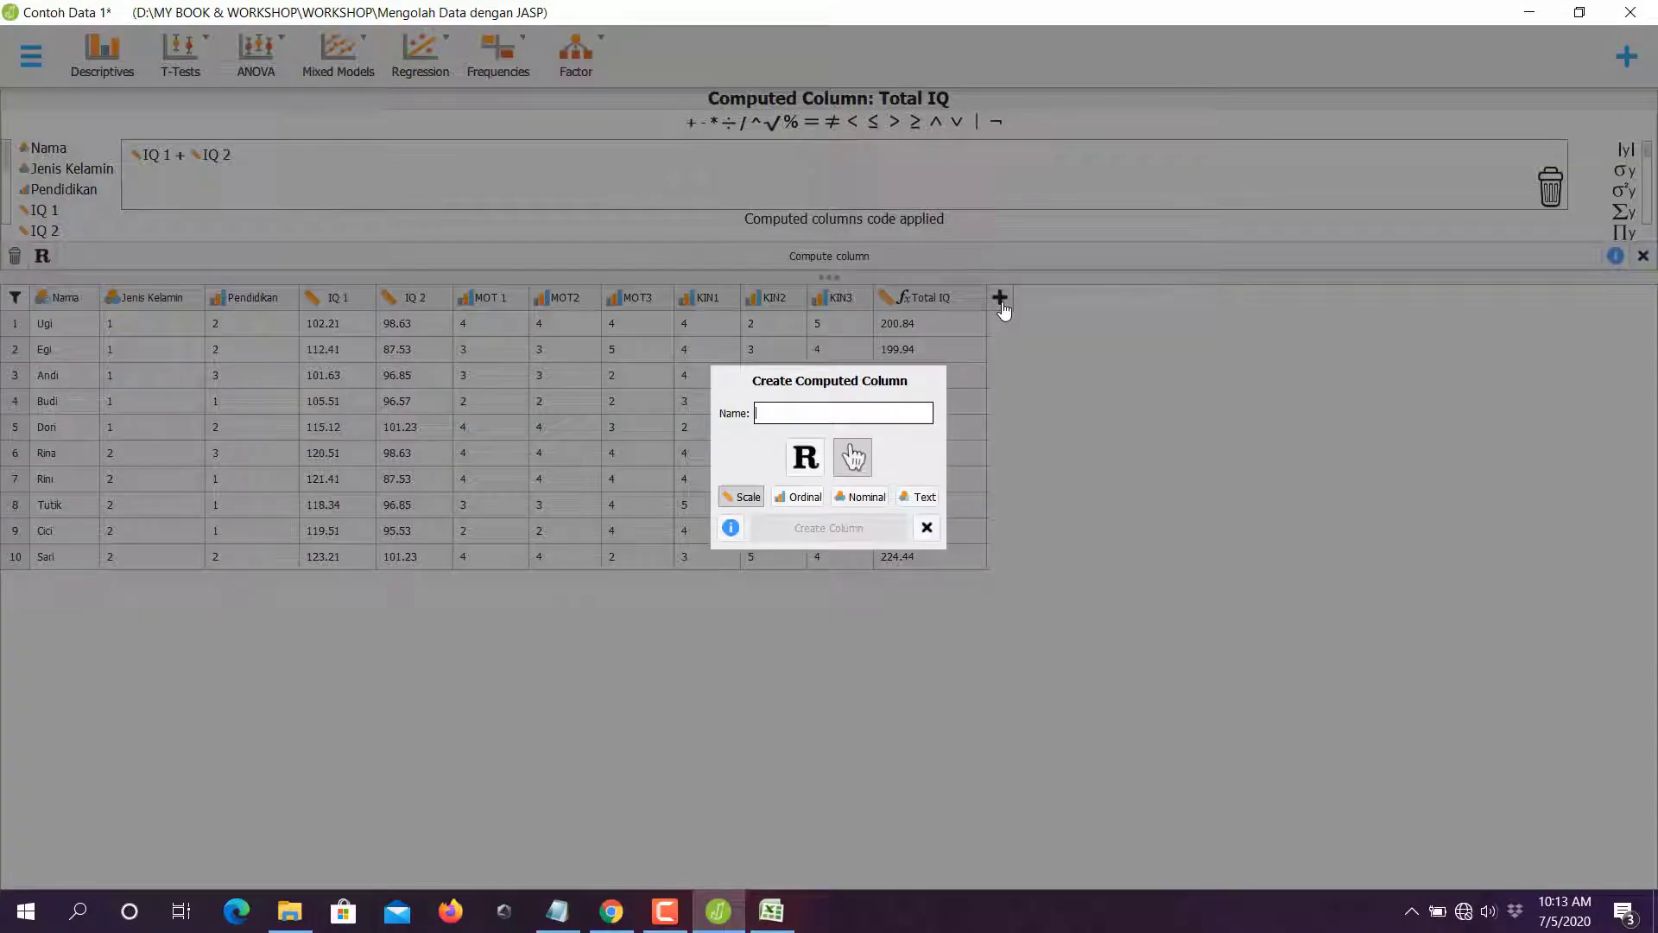
text(Motivasi)
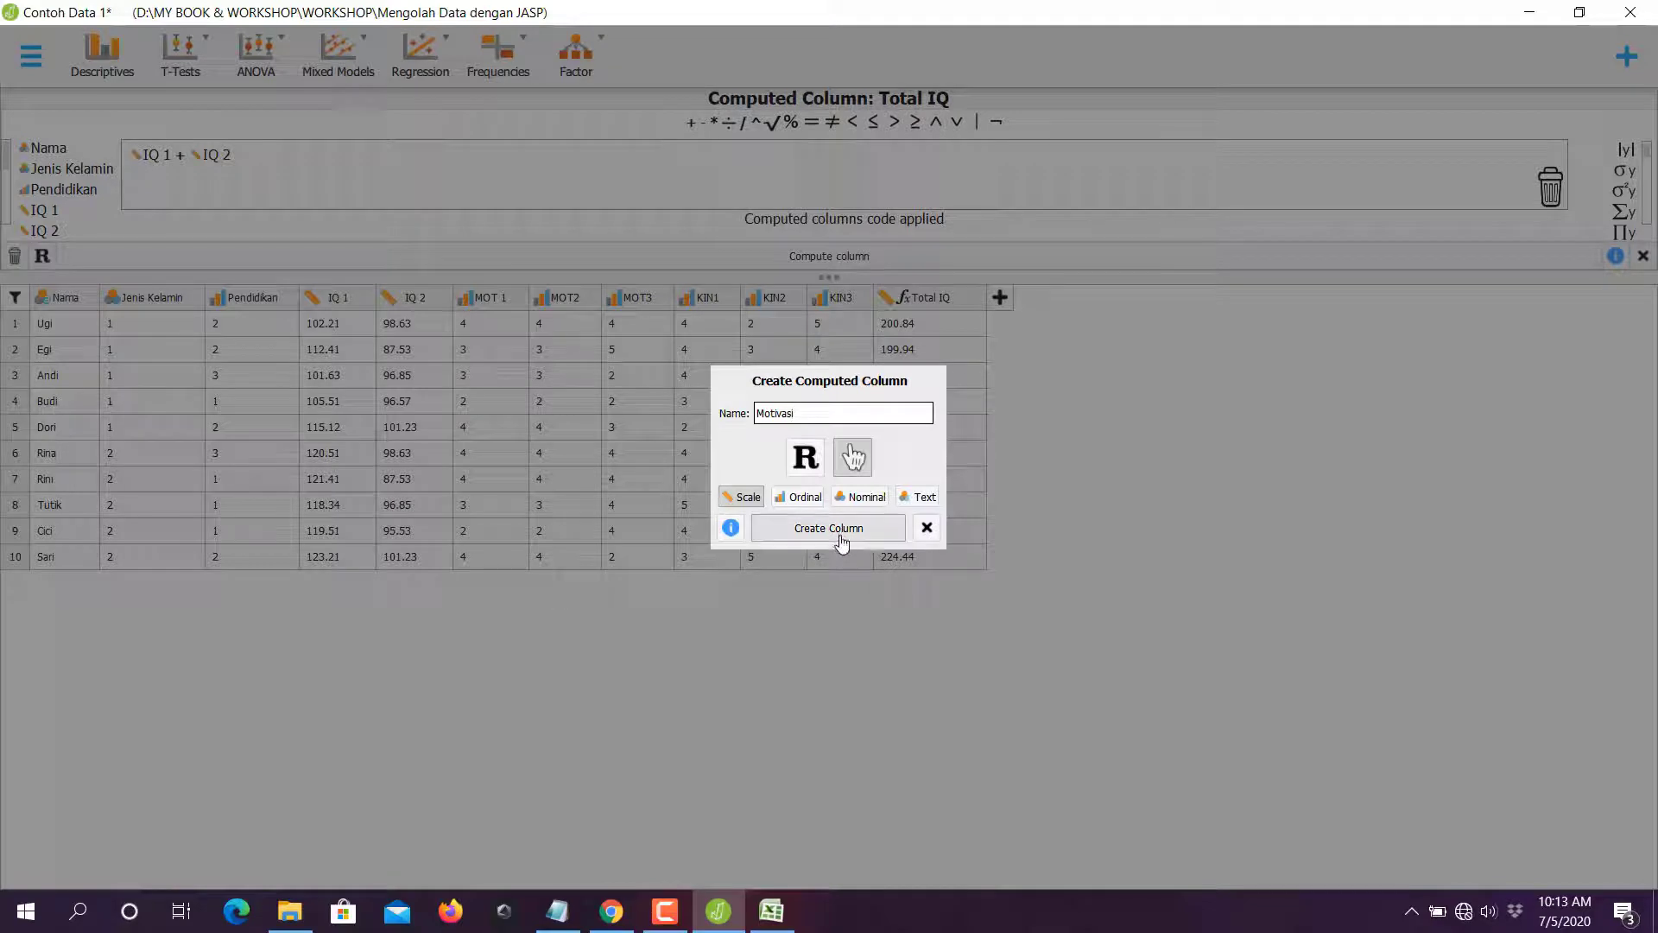
click(828, 528)
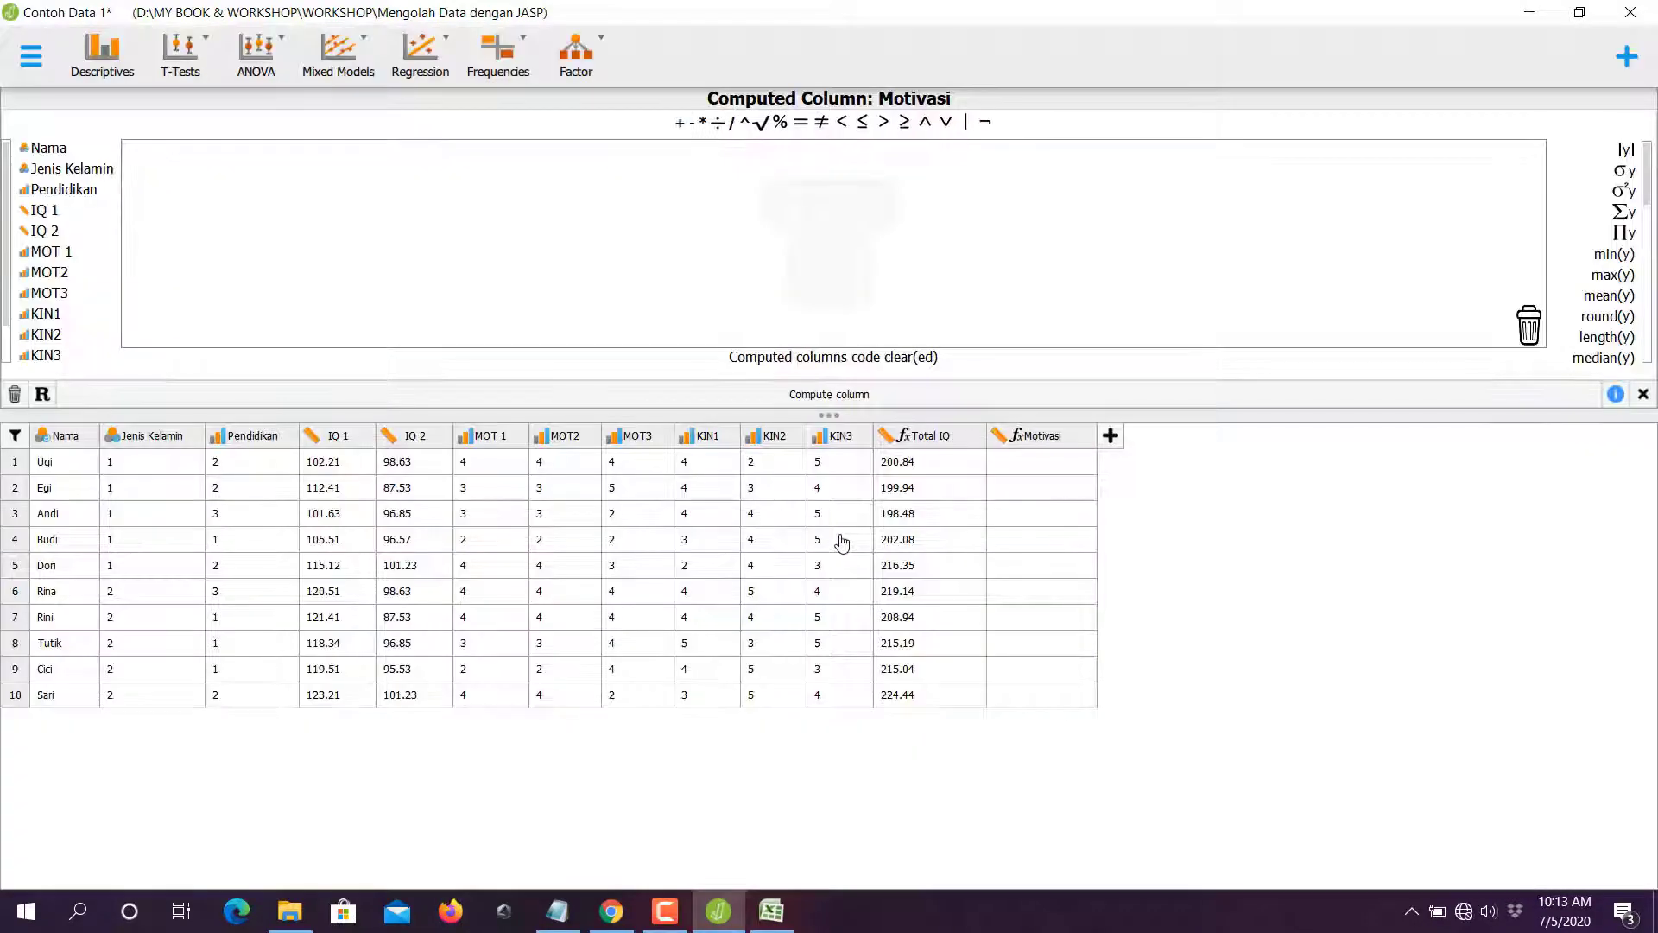
Step: Try to compute the Motivasi column as the sum of MOT 1, MOT2 and MOT3
click(43, 253)
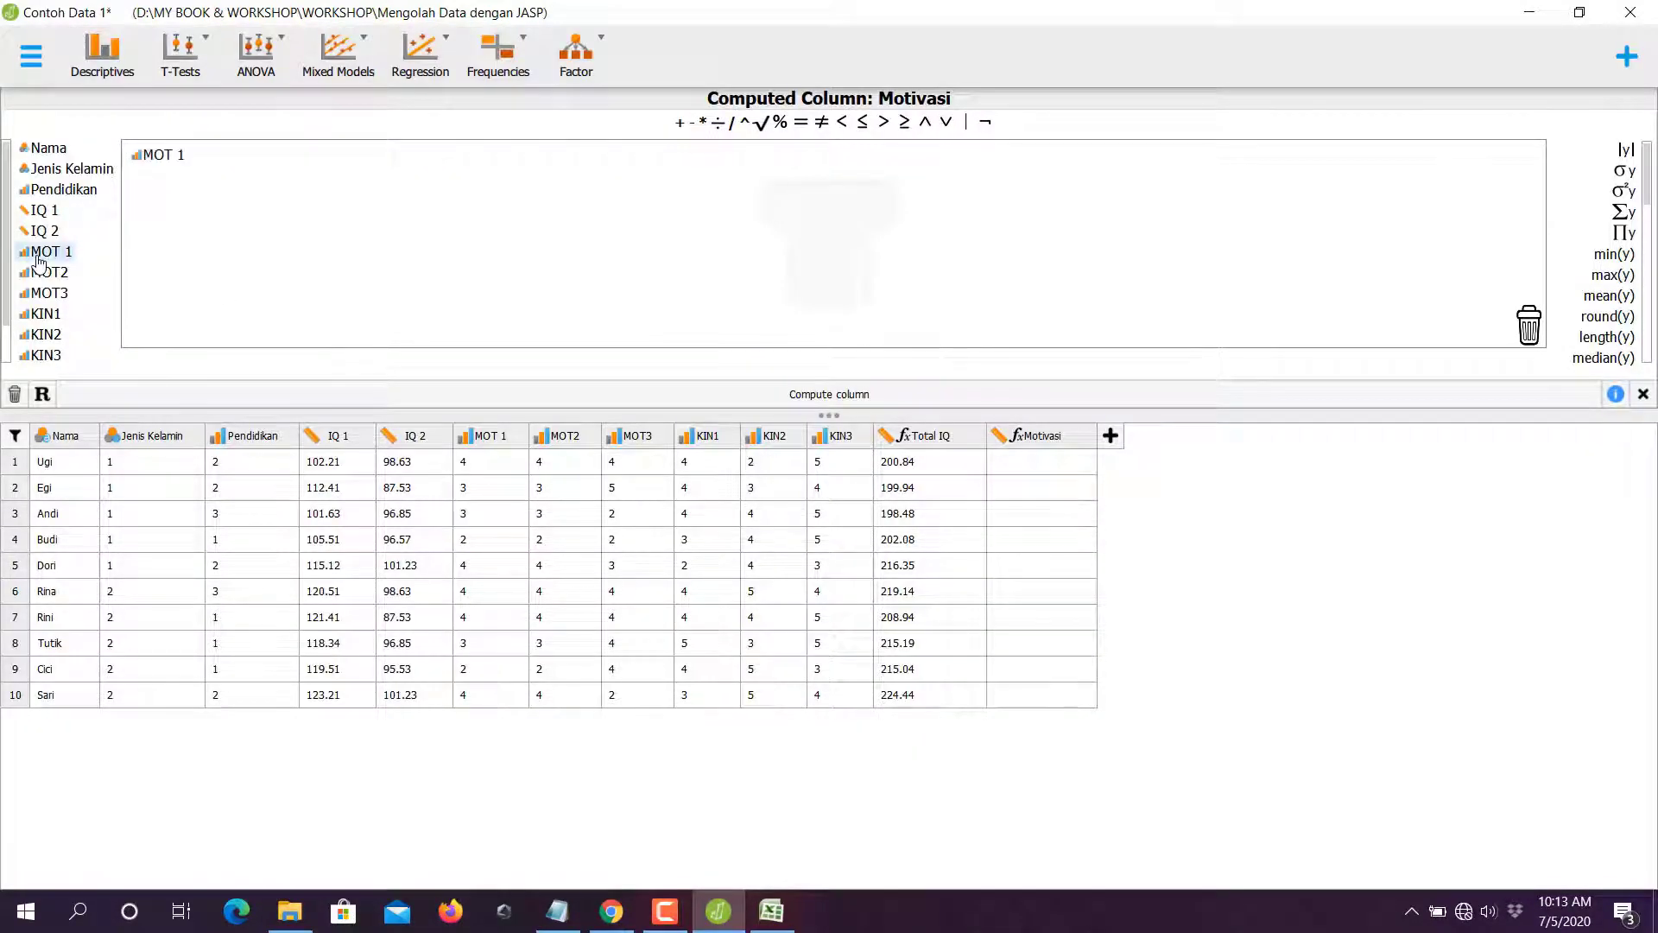
click(678, 123)
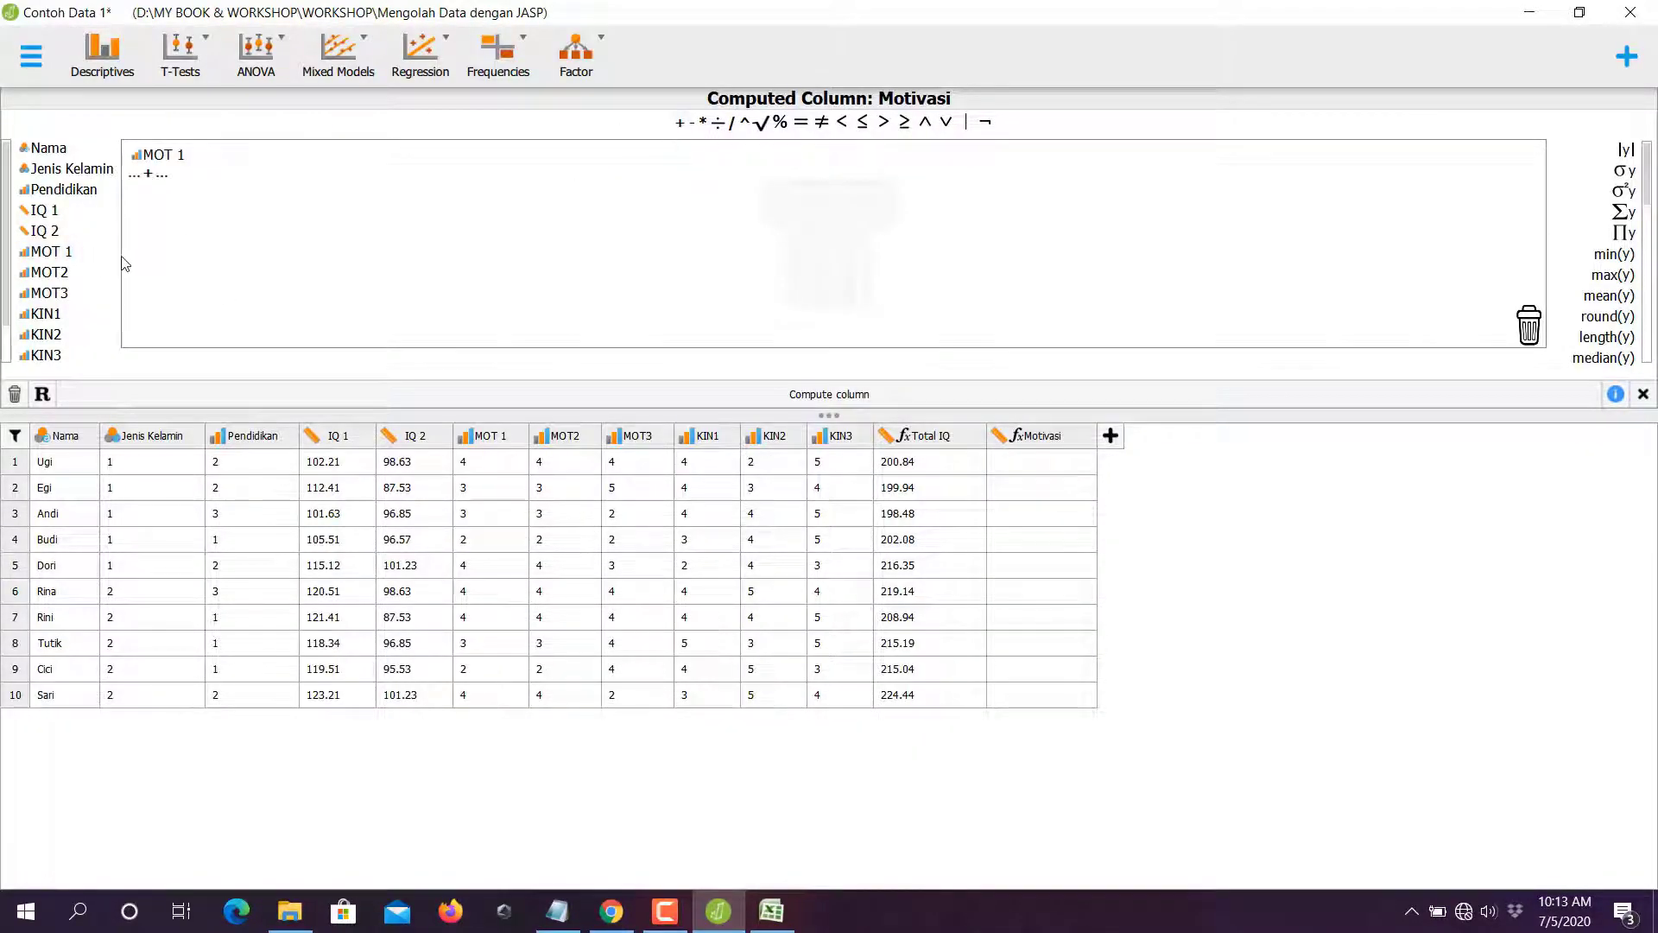
click(49, 272)
click(679, 124)
click(54, 294)
click(822, 397)
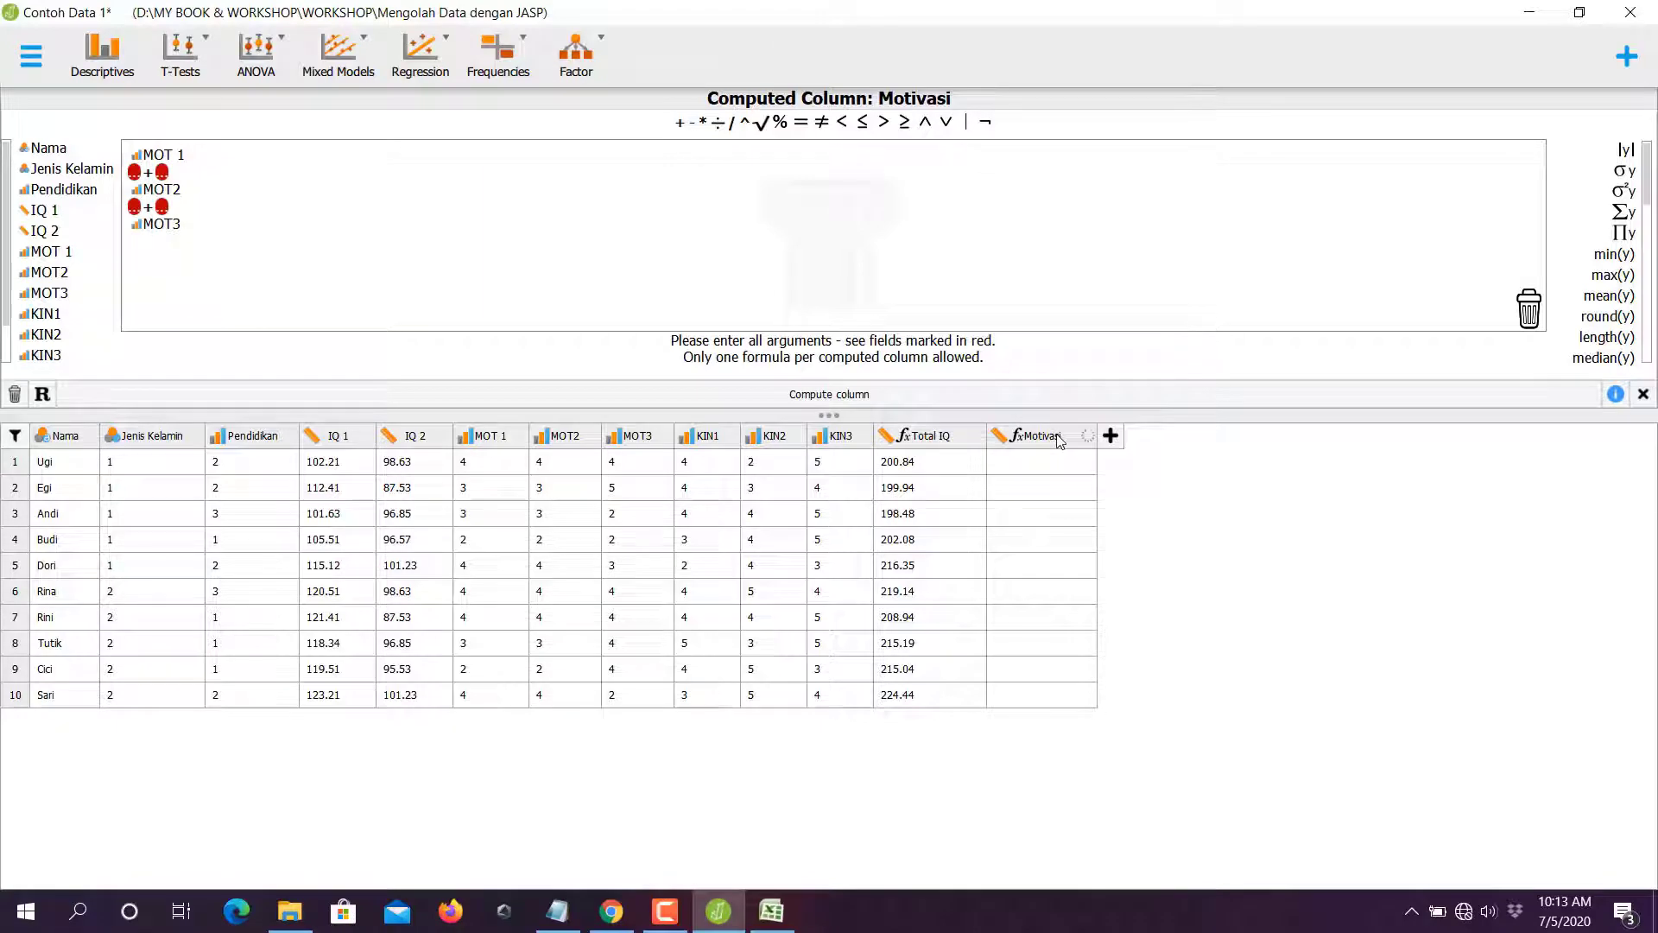